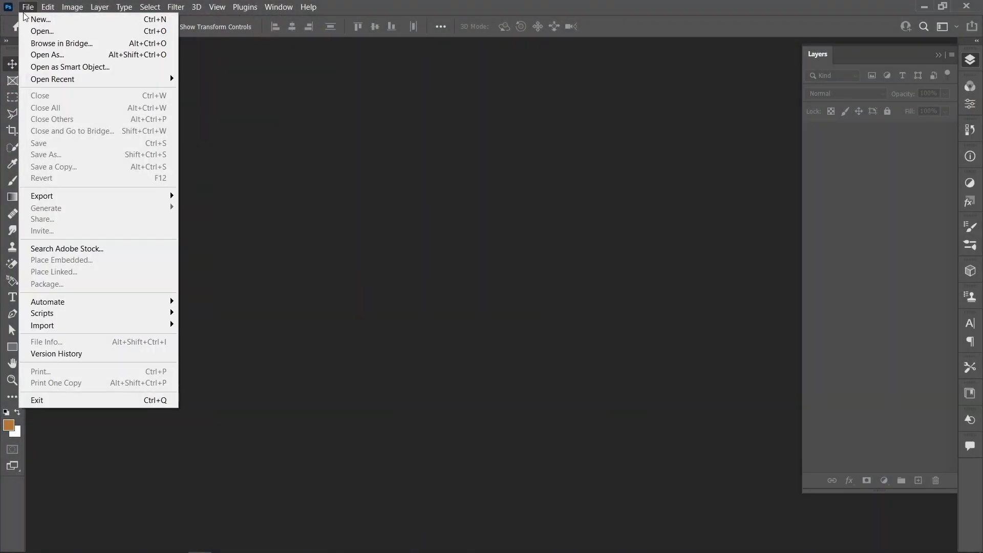
# Create a new blank white 1920×1080 px document.
pyautogui.click(41, 19)
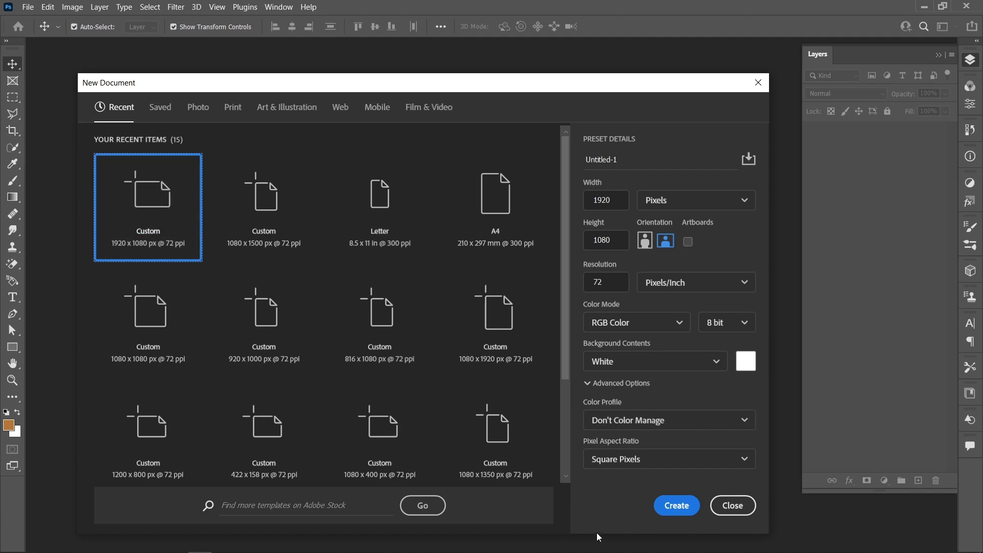
pyautogui.click(666, 503)
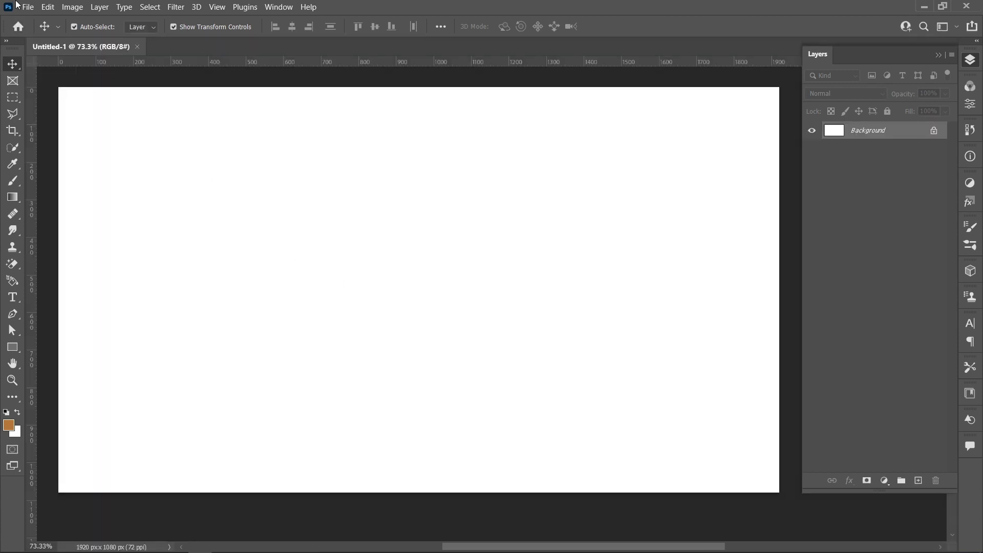
# Place street portrait 124665 as an embedded layer, scaled up to fill the canvas.
pyautogui.click(26, 8)
pyautogui.click(54, 259)
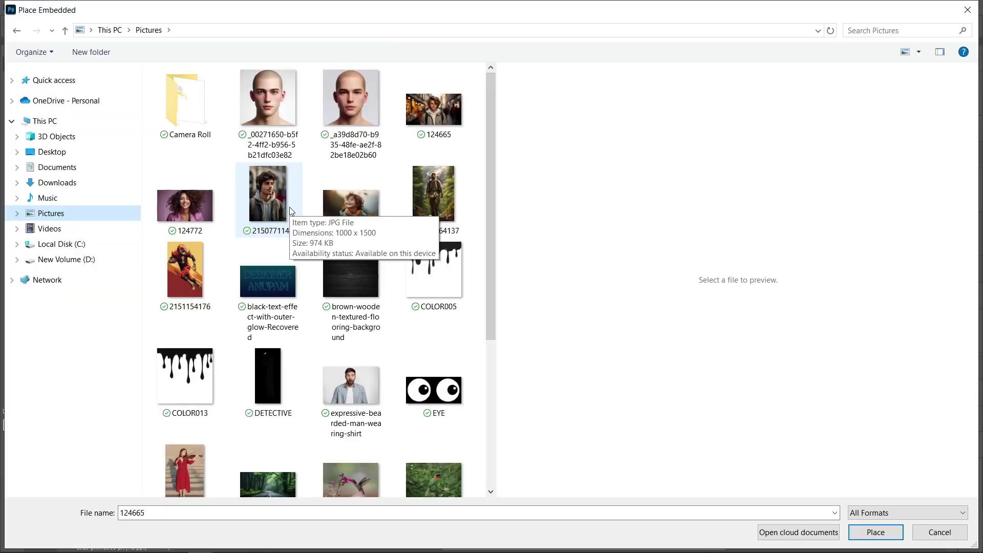
pyautogui.click(444, 119)
pyautogui.click(875, 532)
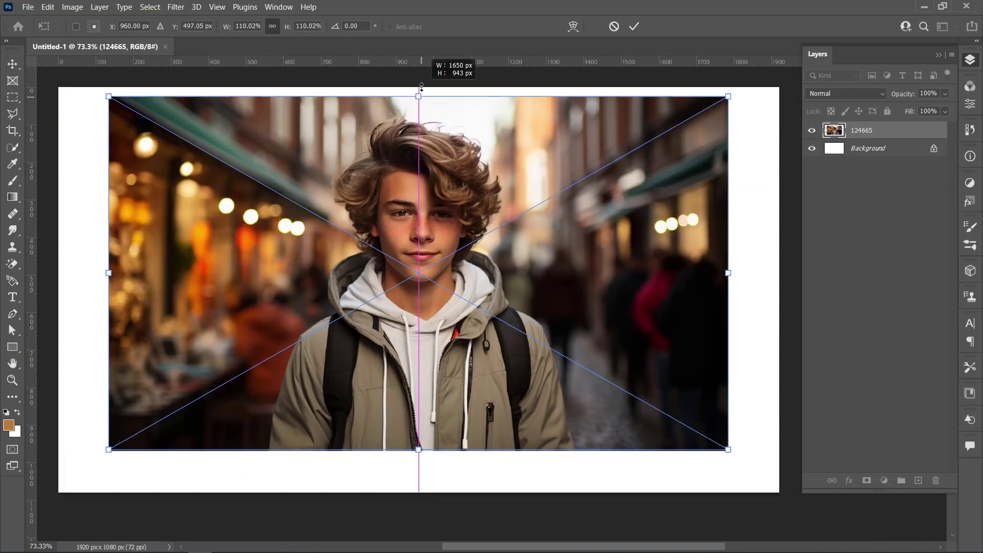
pyautogui.moveTo(421, 128); pyautogui.dragTo(419, 86)
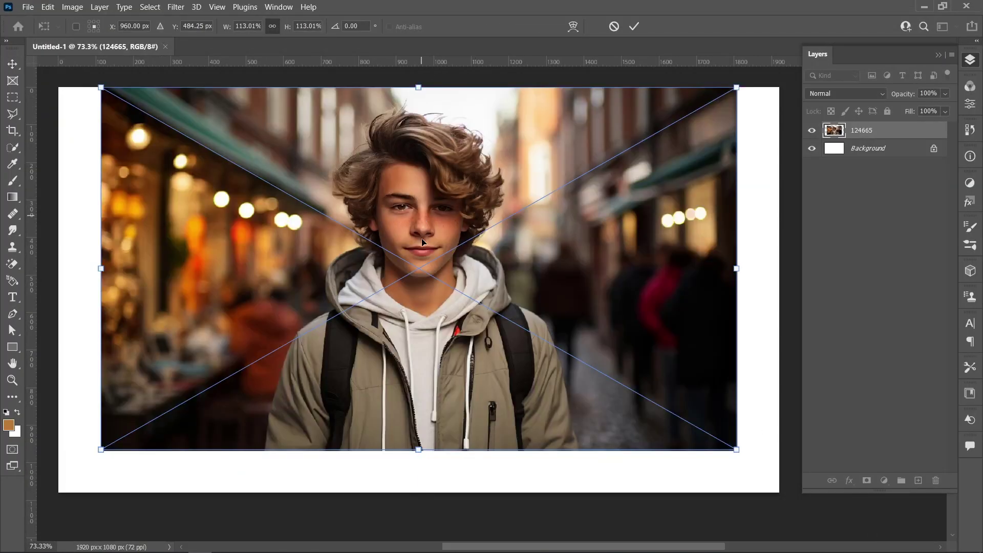
pyautogui.moveTo(419, 449); pyautogui.dragTo(417, 491)
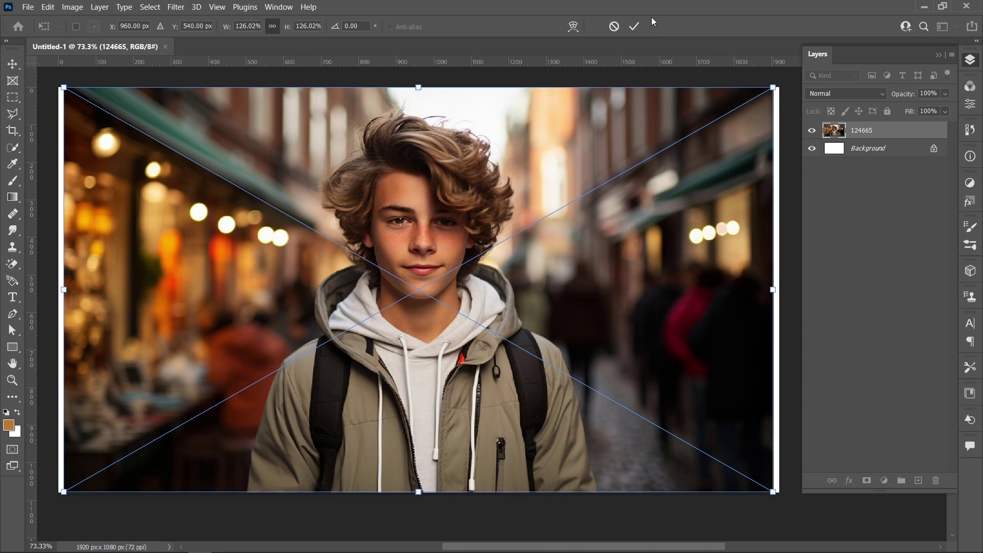
pyautogui.click(633, 26)
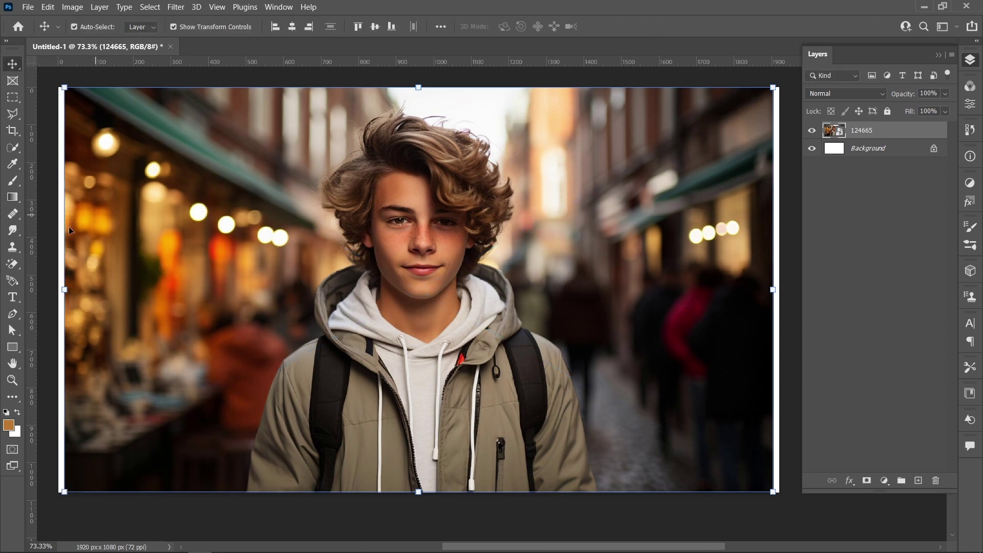
# Draw a brown, stroke-free square over the boy's face with the Rectangle tool.
pyautogui.click(12, 348)
pyautogui.click(189, 26)
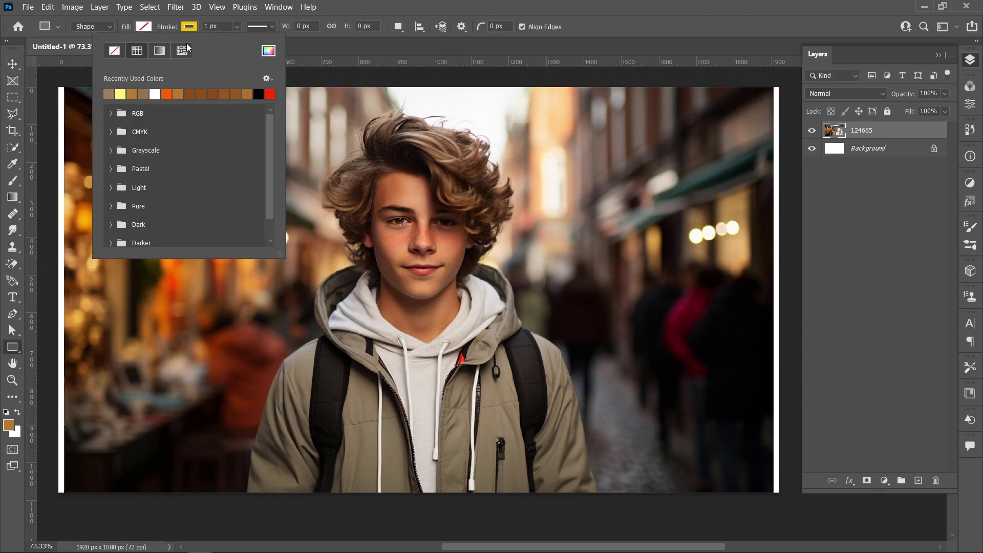
pyautogui.click(144, 27)
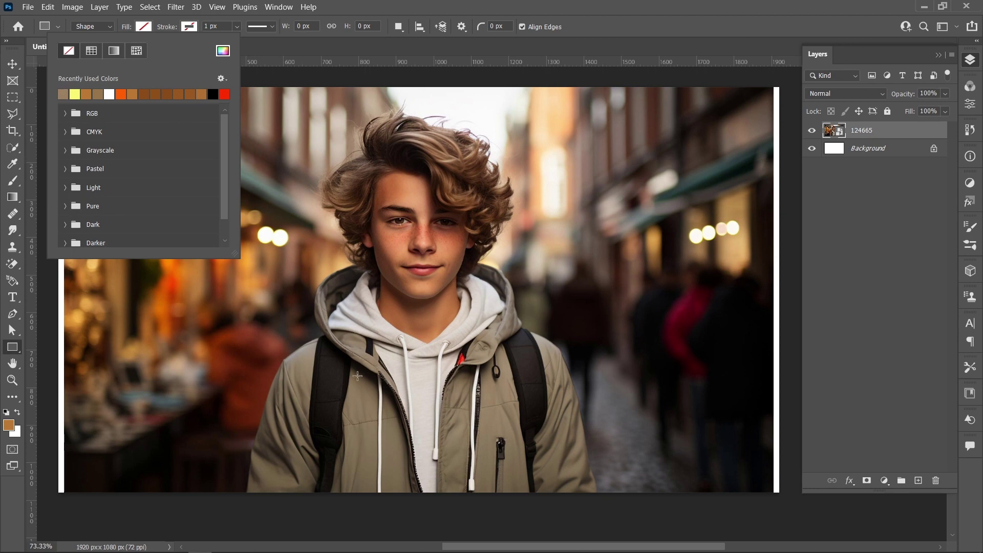
pyautogui.moveTo(310, 222); pyautogui.dragTo(452, 359)
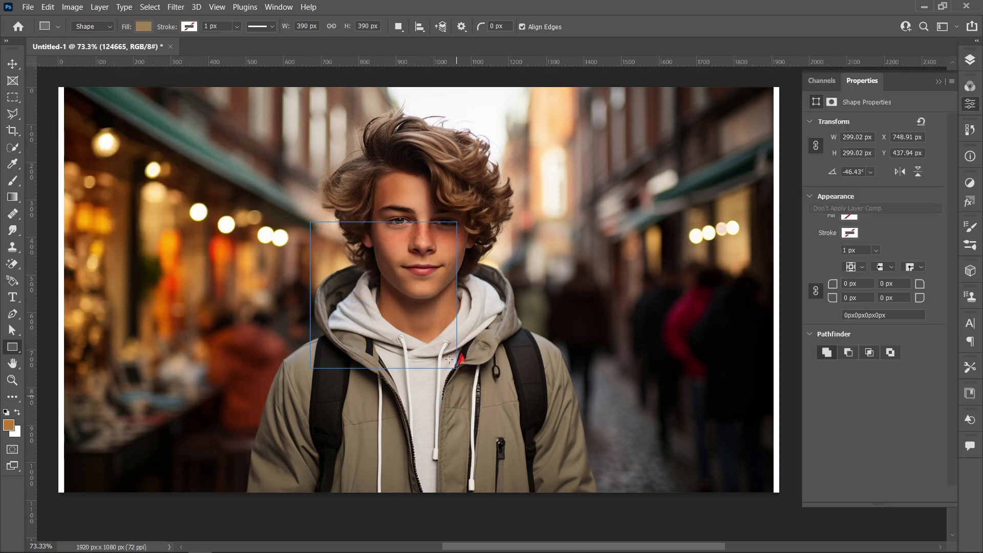
pyautogui.press('v')
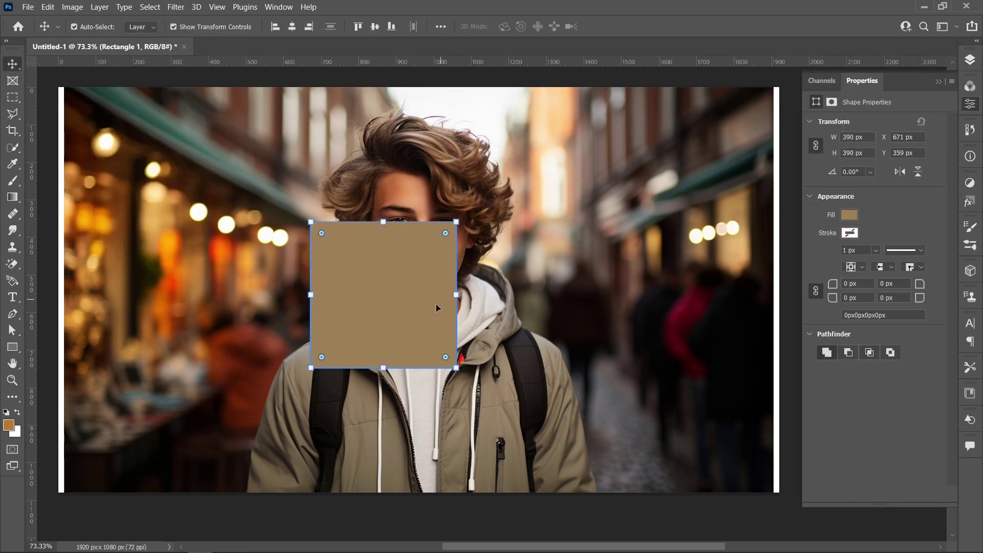
# Move the square up, rotate it 45° into a diamond, and align it to the canvas.
pyautogui.click(969, 60)
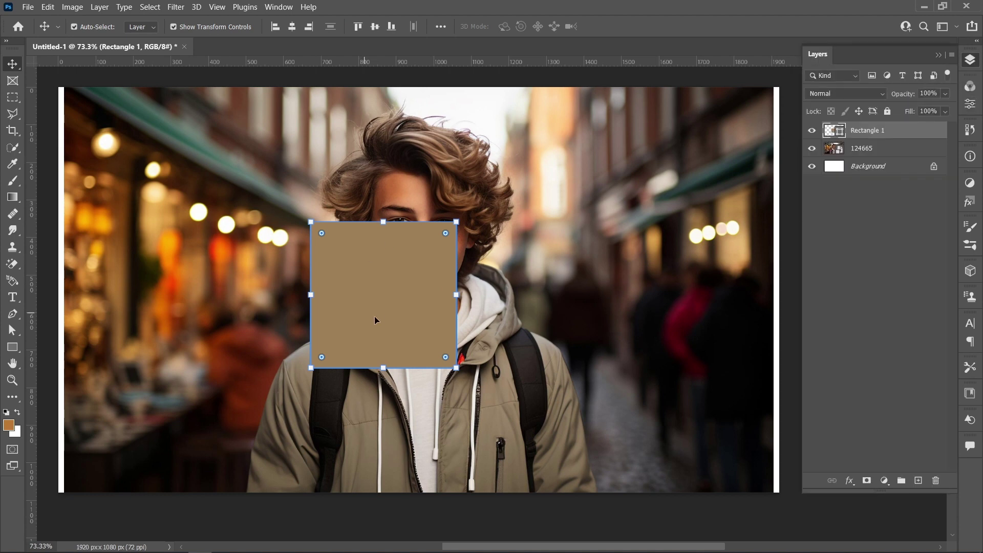
pyautogui.moveTo(374, 319); pyautogui.dragTo(411, 241)
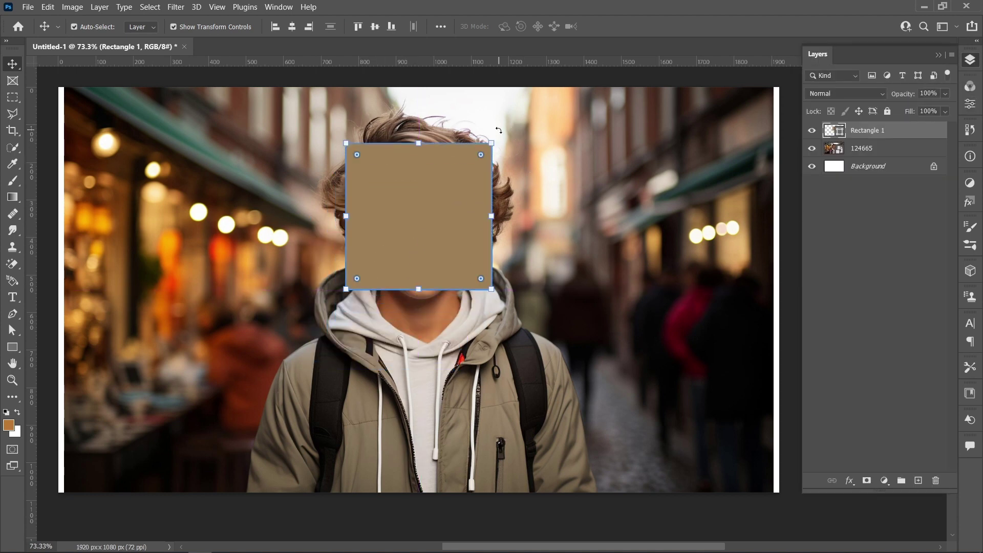
pyautogui.moveTo(499, 131); pyautogui.dragTo(539, 195)
pyautogui.click(631, 28)
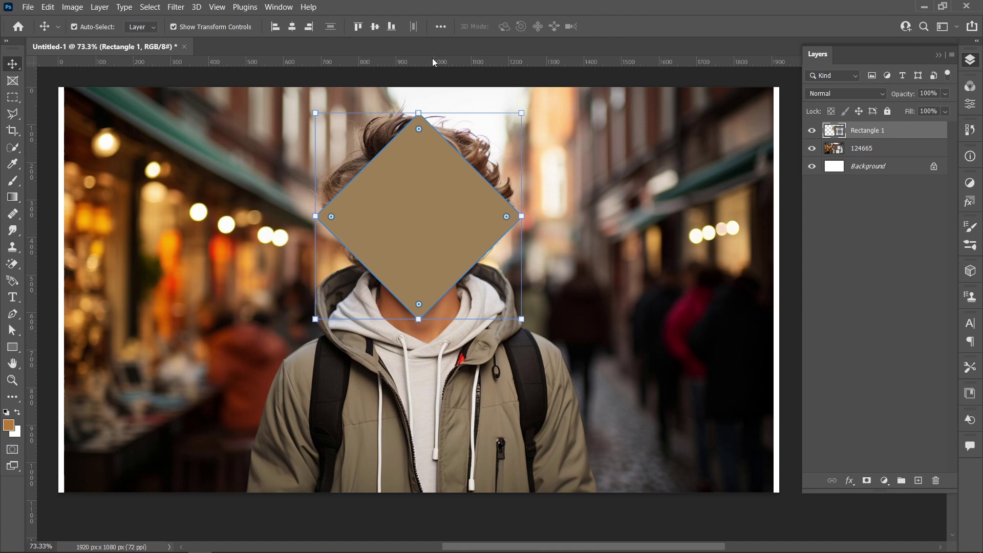
pyautogui.click(439, 27)
pyautogui.click(478, 142)
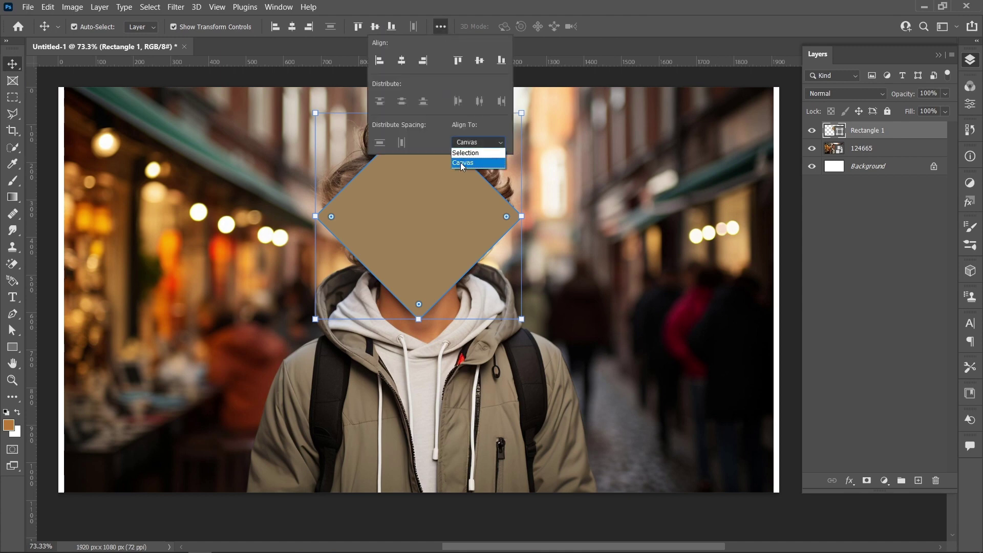
pyautogui.click(460, 162)
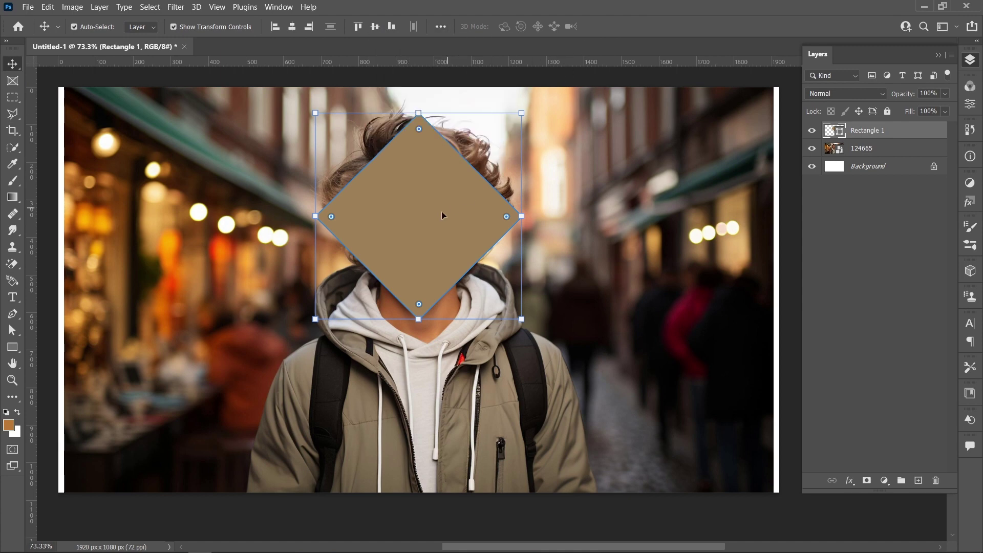
pyautogui.moveTo(442, 216); pyautogui.dragTo(442, 208)
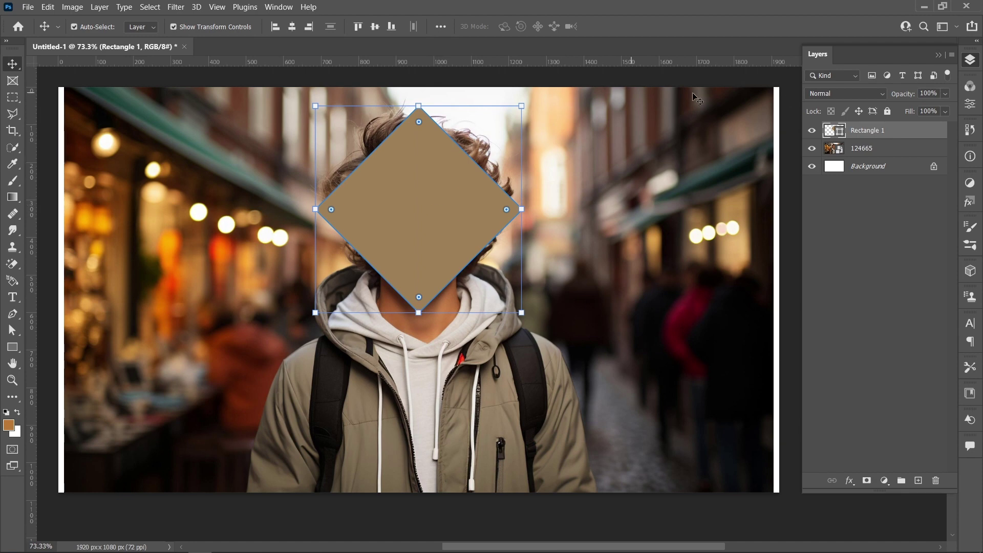
# Give the diamond a white stroke positioned outside the shape.
pyautogui.click(849, 481)
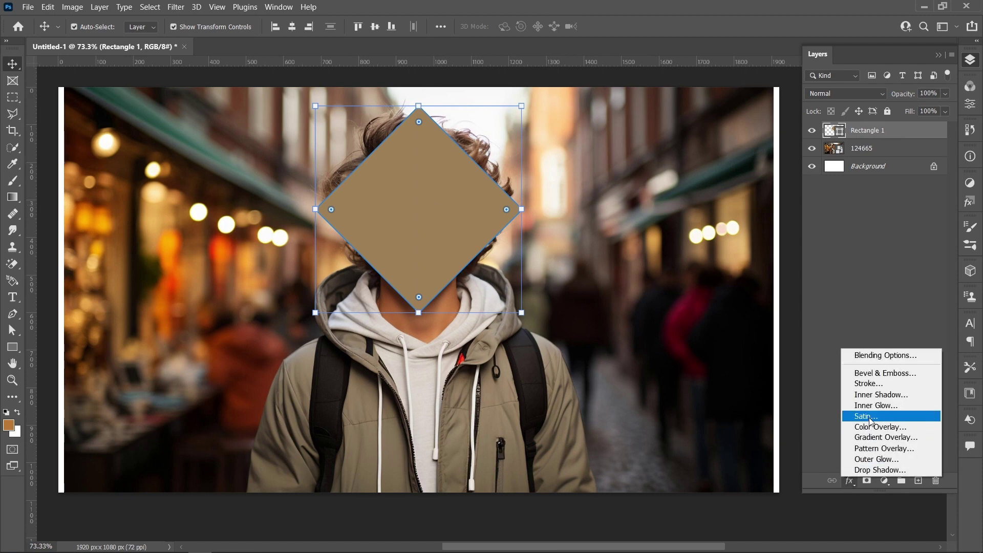
pyautogui.click(863, 278)
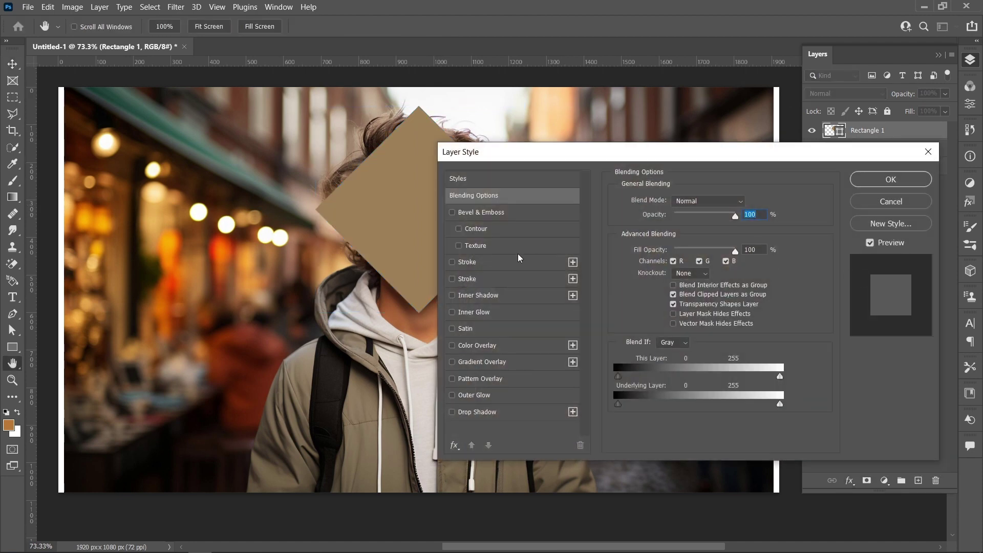
pyautogui.click(478, 264)
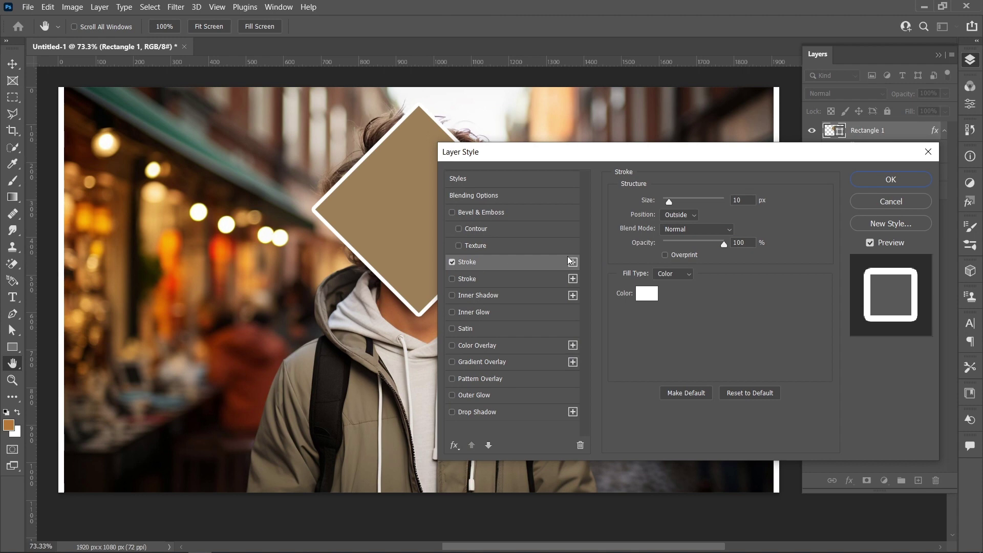
pyautogui.click(697, 221)
pyautogui.click(691, 217)
# Add a 60% drop shadow with 170° angle, 31 px distance and 20 px size.
pyautogui.click(478, 413)
pyautogui.moveTo(558, 159); pyautogui.dragTo(647, 72)
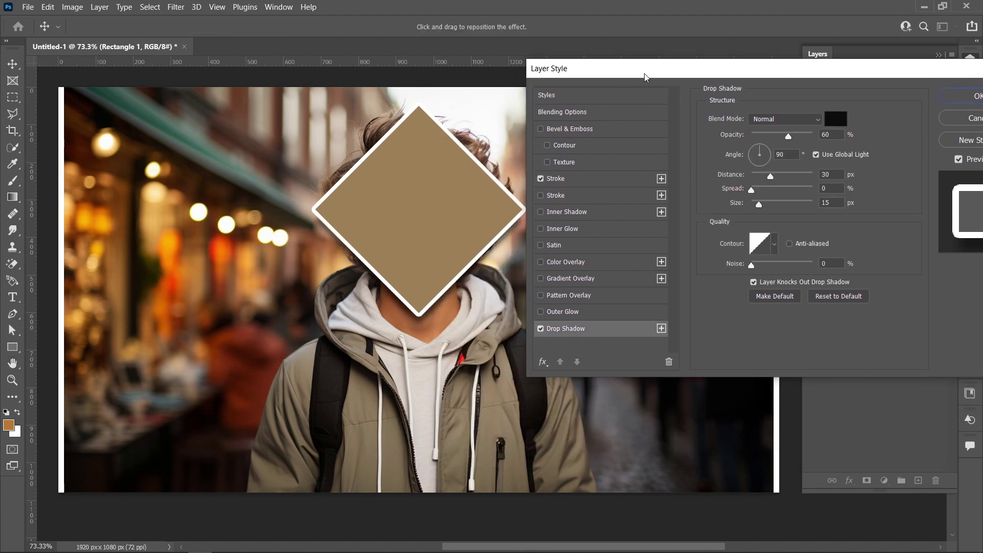
pyautogui.moveTo(438, 275); pyautogui.dragTo(452, 265)
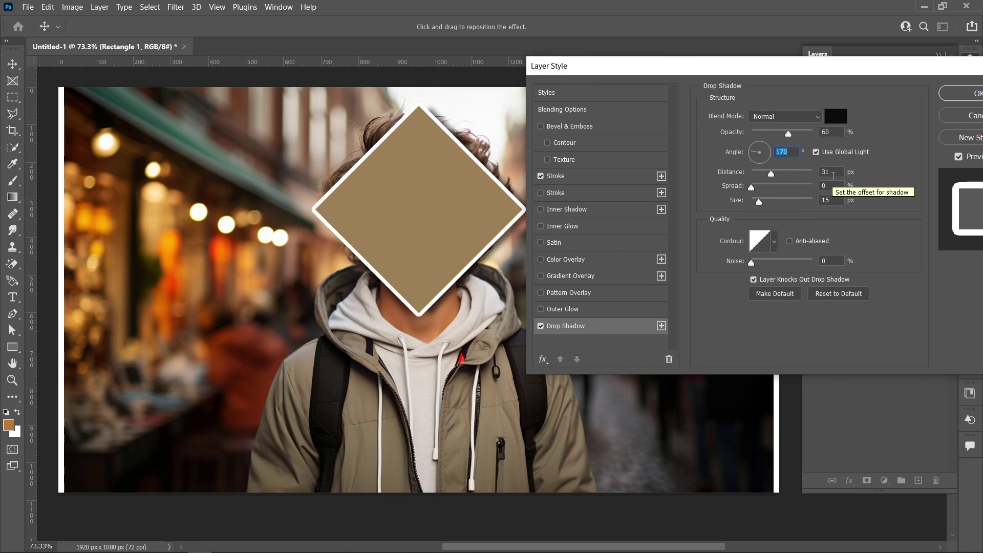
pyautogui.click(835, 200)
pyautogui.write('20')
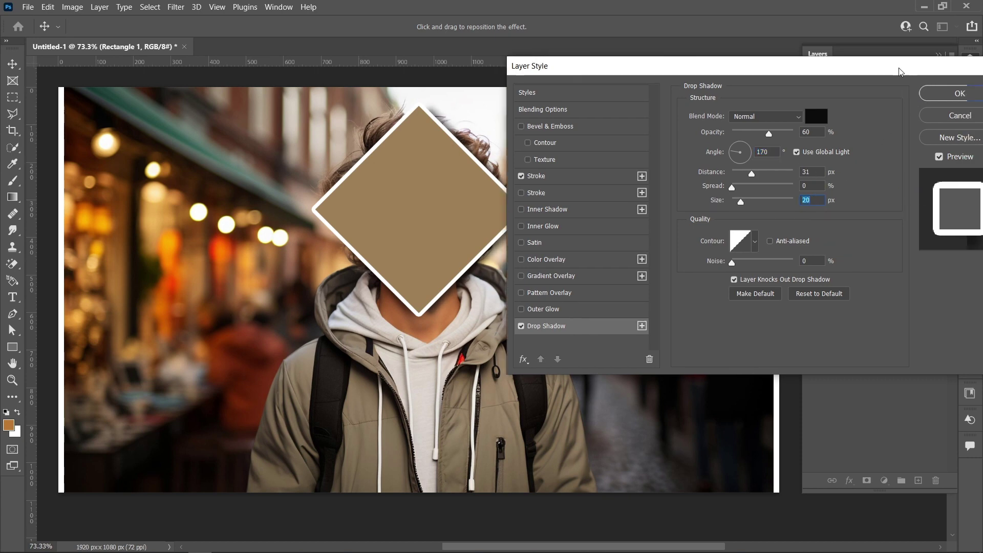
pyautogui.moveTo(691, 65); pyautogui.dragTo(602, 65)
# Confirm the layer style, then duplicate the diamond down-left as a slightly smaller copy.
pyautogui.click(864, 95)
pyautogui.click(791, 177)
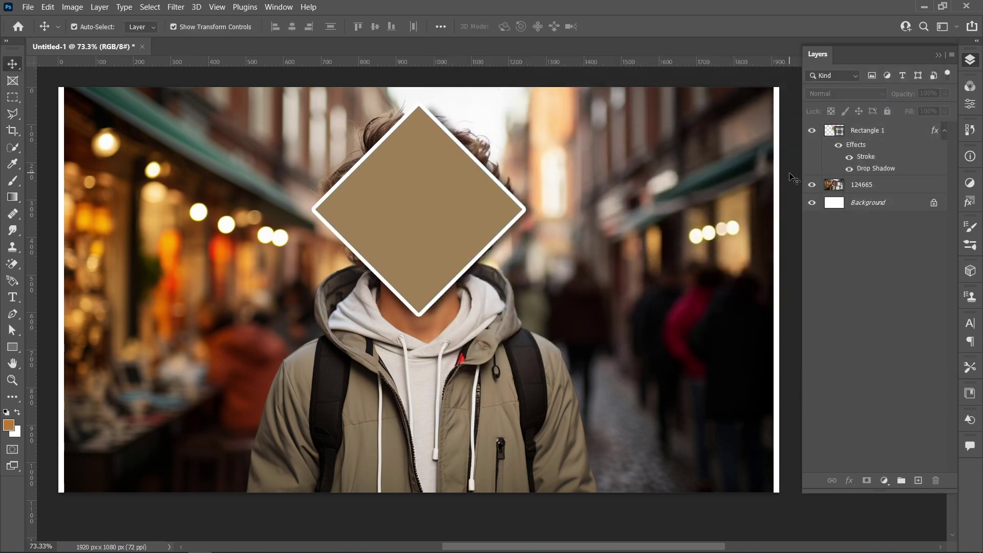
pyautogui.keyDown('alt'); pyautogui.click(428, 220); pyautogui.keyUp('alt')
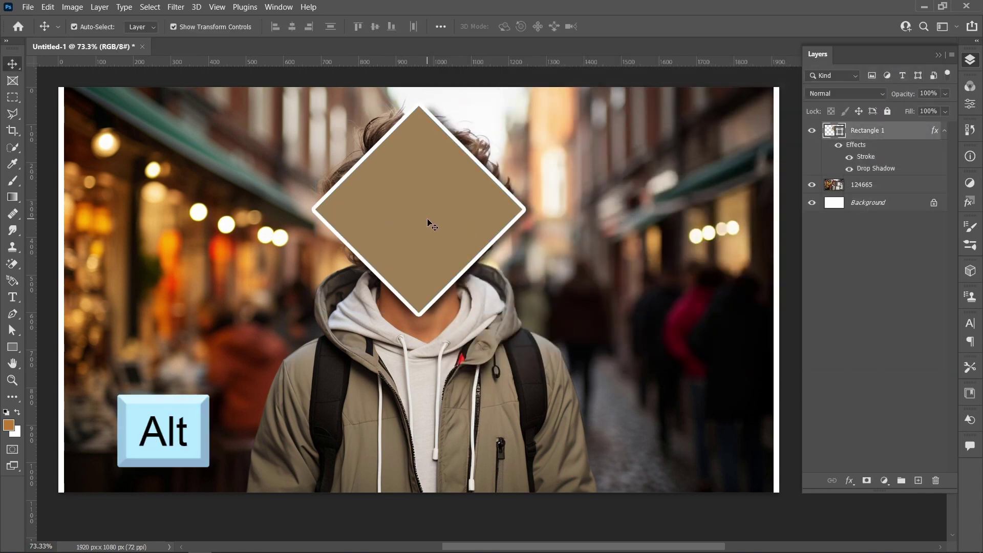
pyautogui.moveTo(426, 223); pyautogui.dragTo(329, 283)
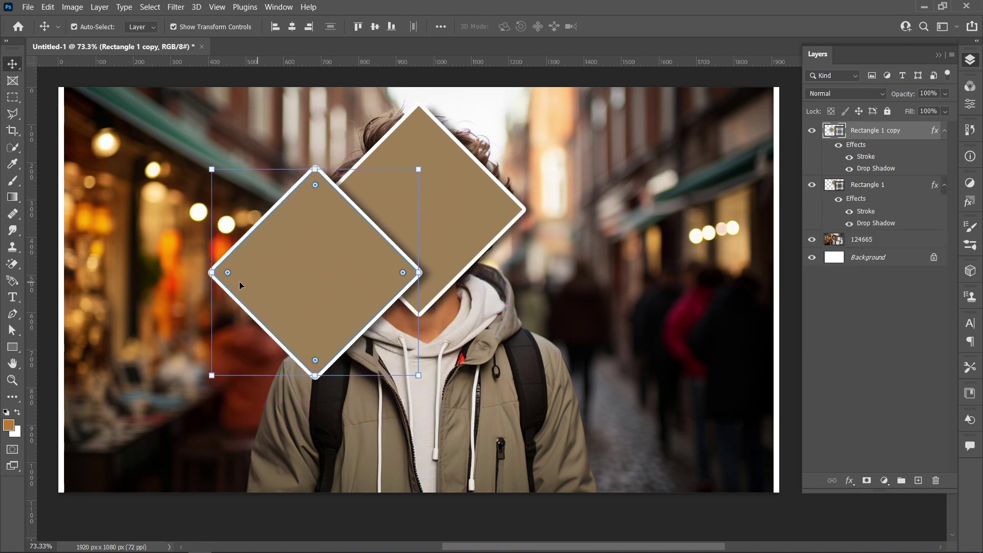
pyautogui.moveTo(211, 272); pyautogui.dragTo(234, 272)
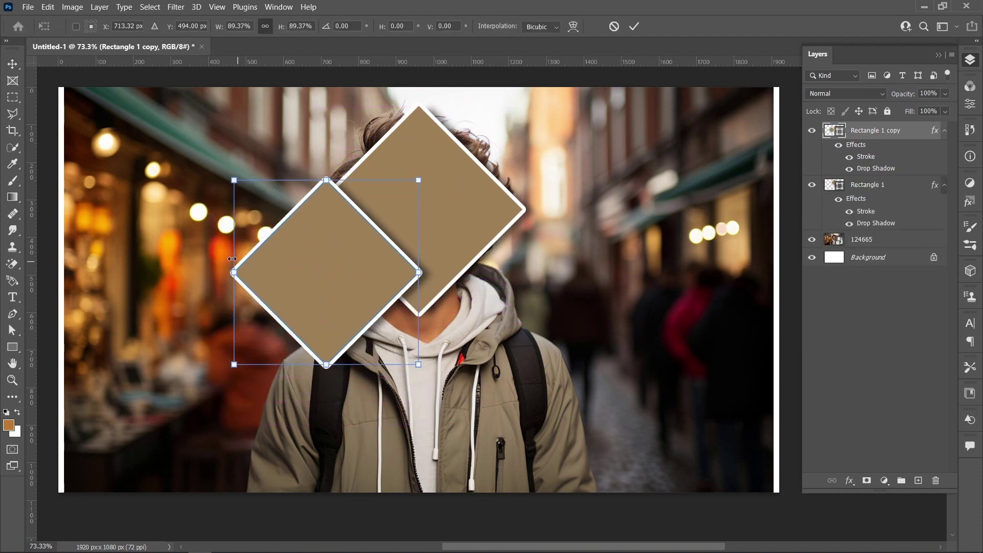
pyautogui.click(641, 25)
# Add a vertical guide through the diamond's centre and place copies right and below centre.
pyautogui.click(452, 240)
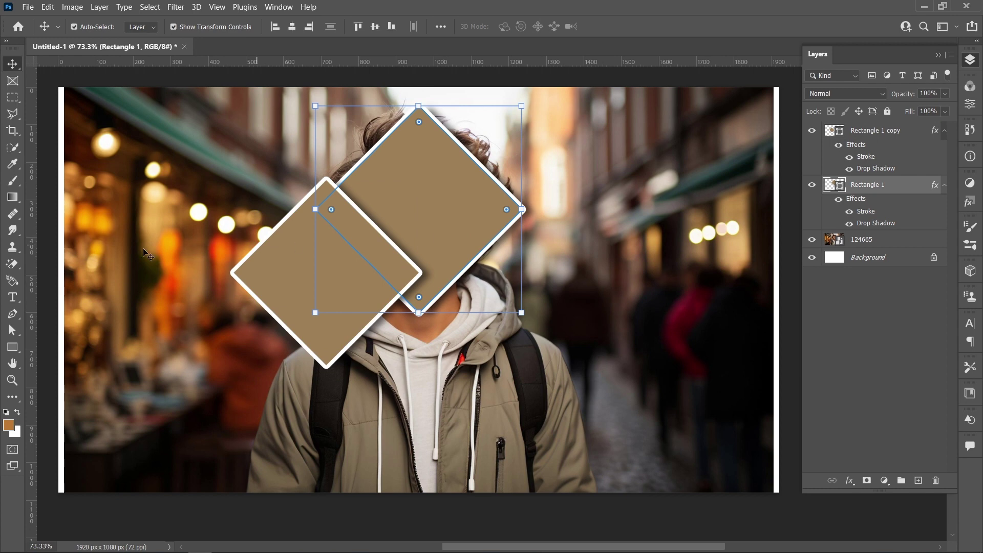
pyautogui.moveTo(36, 259); pyautogui.dragTo(418, 323)
pyautogui.click(336, 292)
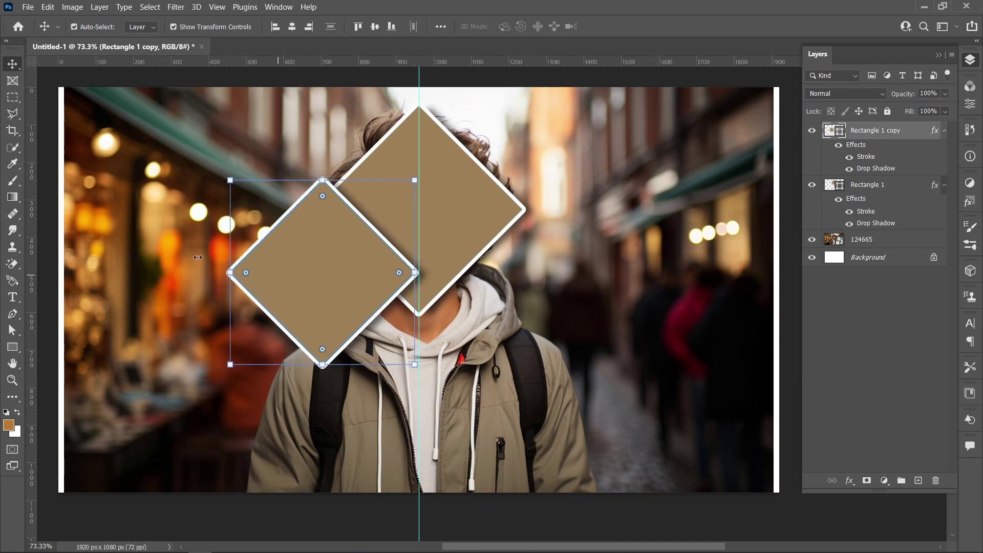
pyautogui.moveTo(339, 248)
pyautogui.mouseDown()
pyautogui.moveTo(535, 270)
pyautogui.moveTo(523, 269)
pyautogui.mouseUp()
pyautogui.moveTo(524, 269)
pyautogui.keyDown('alt'); pyautogui.mouseDown()
pyautogui.moveTo(455, 322)
pyautogui.moveTo(466, 308)
pyautogui.mouseUp(); pyautogui.keyUp('alt')
# Shrink the lower diamond to about 80% so it fits between its neighbours.
pyautogui.hotkey('ctrl', 't')
pyautogui.keyDown('alt'); pyautogui.moveTo(418, 434); pyautogui.dragTo(418, 417); pyautogui.keyUp('alt')
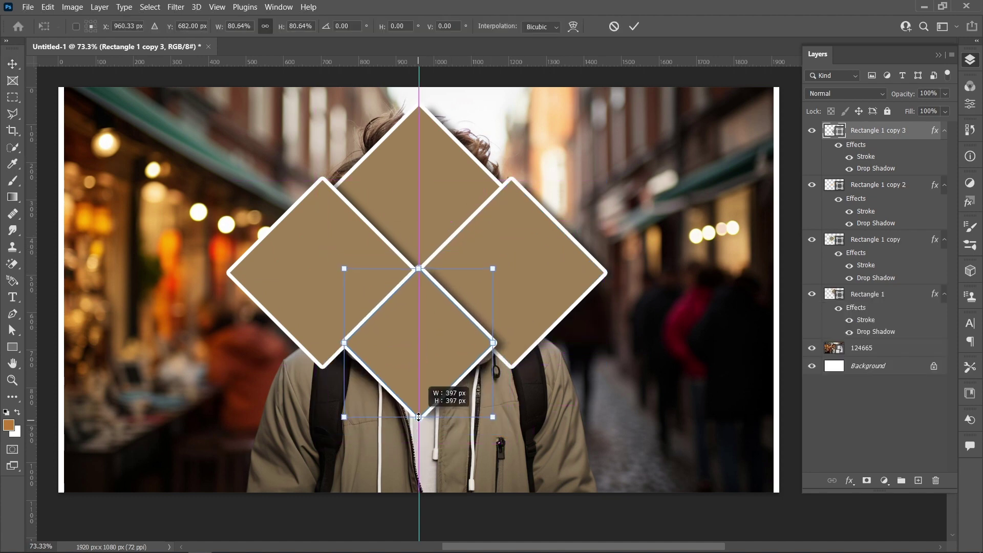
pyautogui.moveTo(428, 346); pyautogui.dragTo(434, 337)
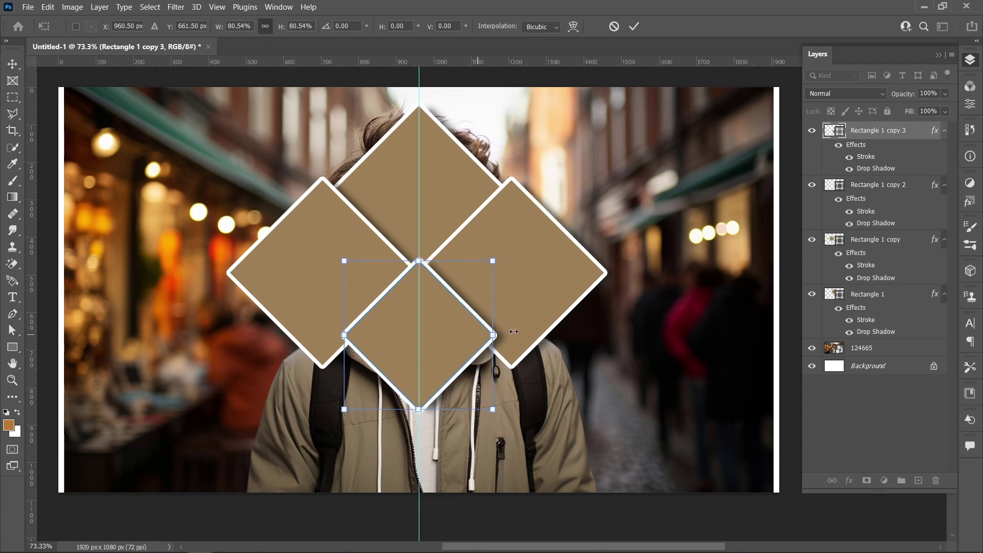
pyautogui.click(633, 26)
# Copy the left and centre diamonds straight down to complete the seven-tile cluster.
pyautogui.moveTo(336, 314)
pyautogui.mouseDown()
pyautogui.moveTo(315, 426)
pyautogui.moveTo(514, 392)
pyautogui.mouseUp()
pyautogui.click(744, 521)
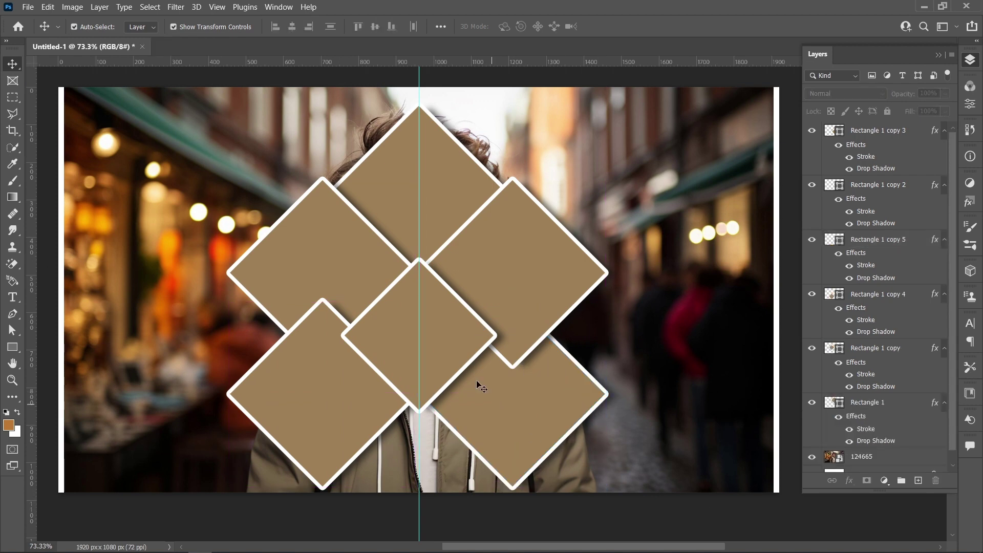
pyautogui.moveTo(426, 335); pyautogui.dragTo(427, 409)
pyautogui.click(681, 514)
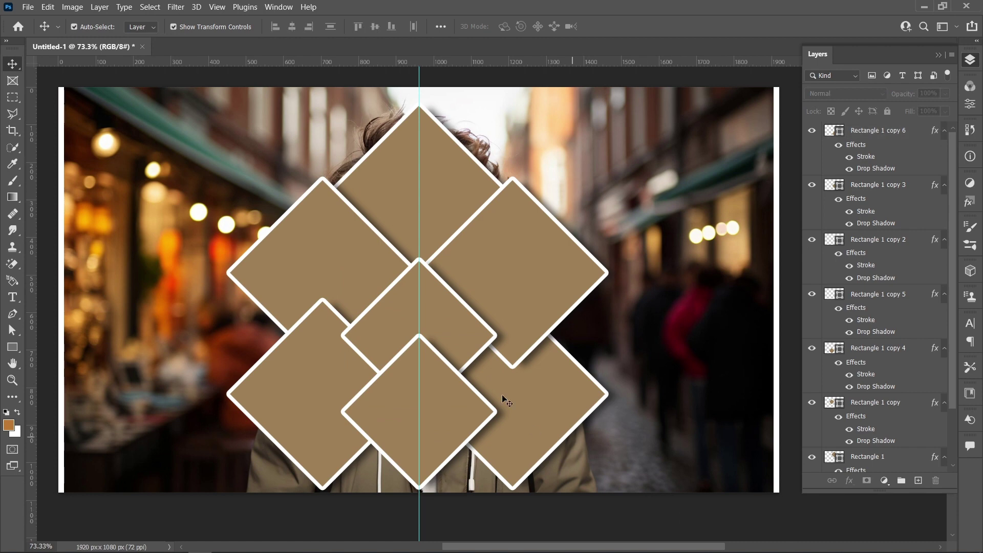
pyautogui.scroll(-3, 906, 367)
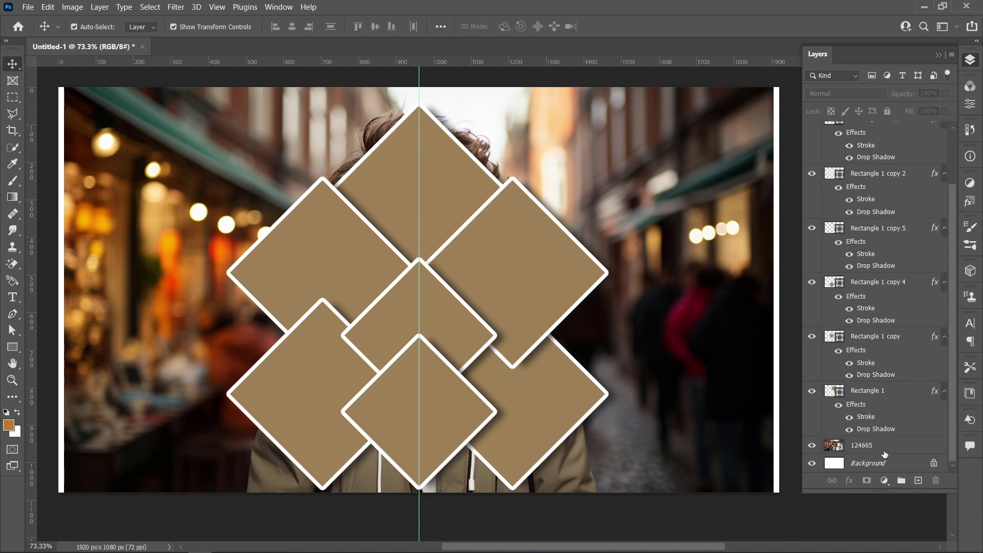
# Alt-drag copies of photo layer 124665 above Rectangle 1 and the other diamond layers.
pyautogui.press('alt')
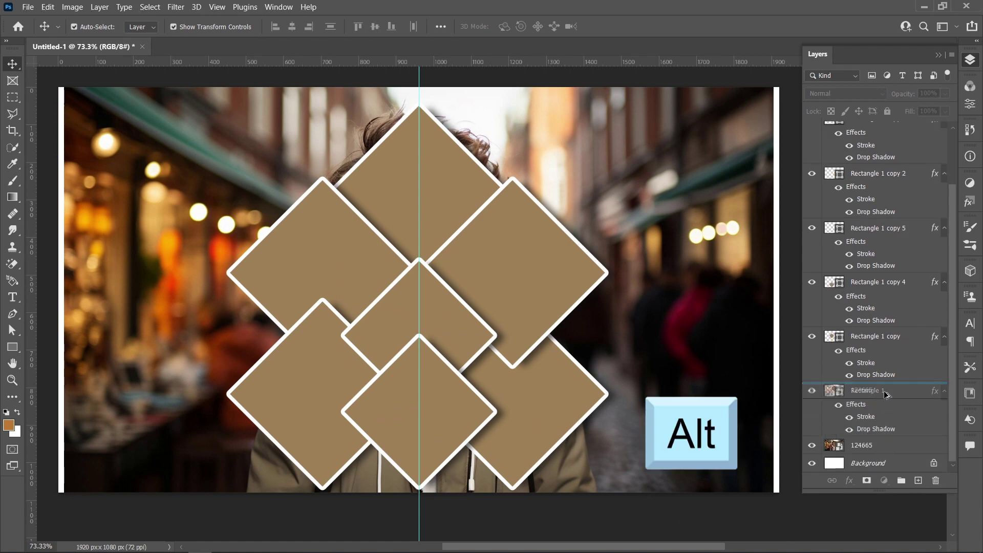
pyautogui.moveTo(885, 449); pyautogui.dragTo(886, 401)
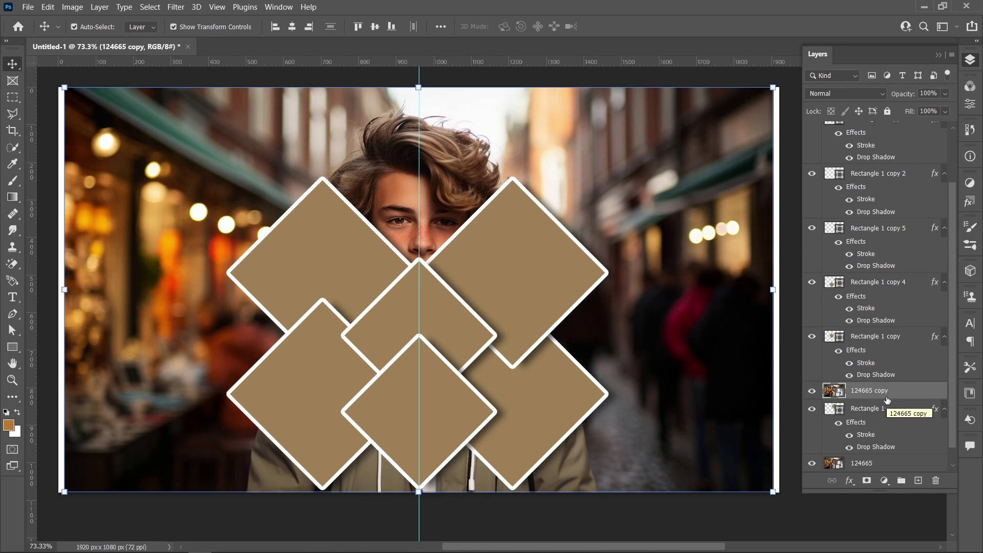
pyautogui.scroll(-1, 829, 440)
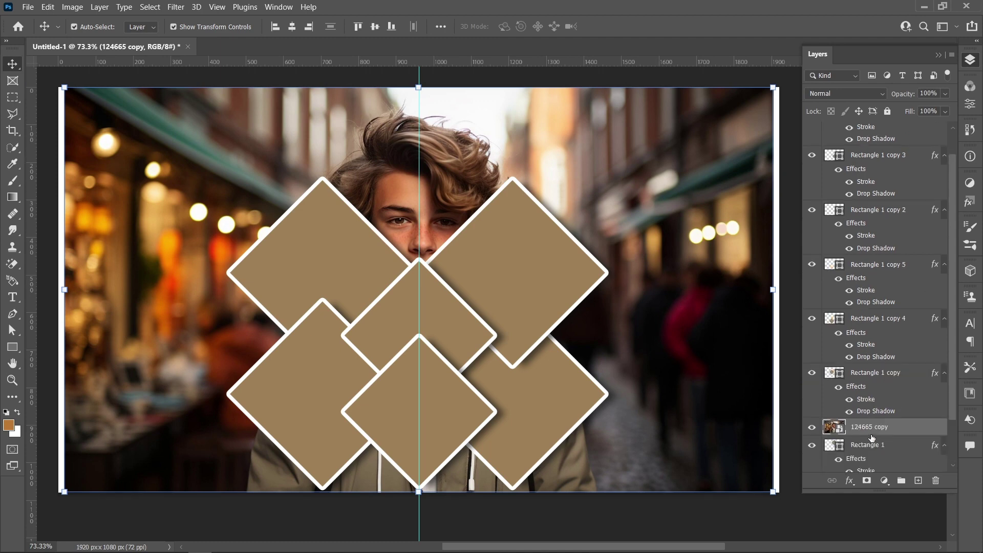
pyautogui.moveTo(875, 372)
pyautogui.mouseDown()
pyautogui.moveTo(888, 315)
pyautogui.moveTo(876, 129)
pyautogui.mouseUp()
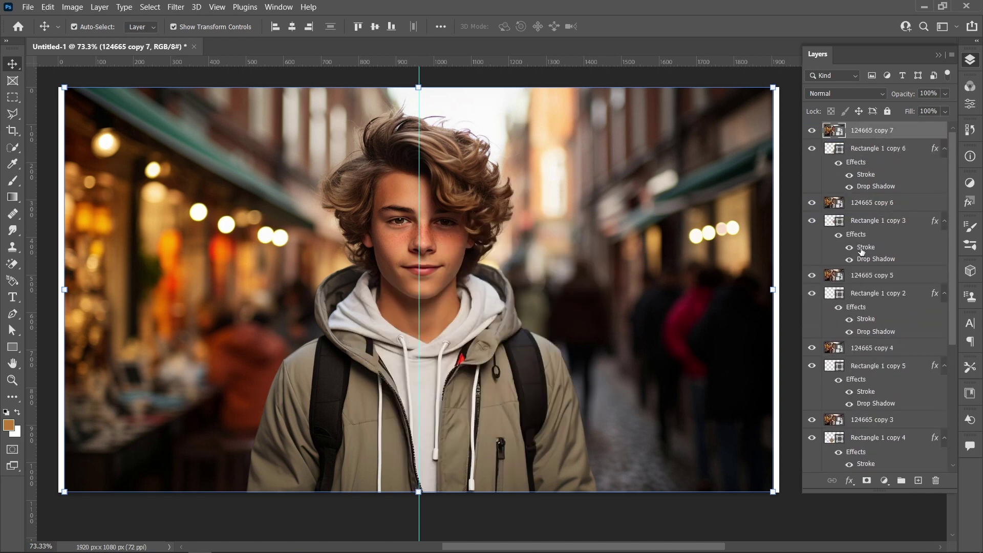
# Clip the top photo copies, down through 124665 copy 5, to their diamonds.
pyautogui.rightClick(872, 216)
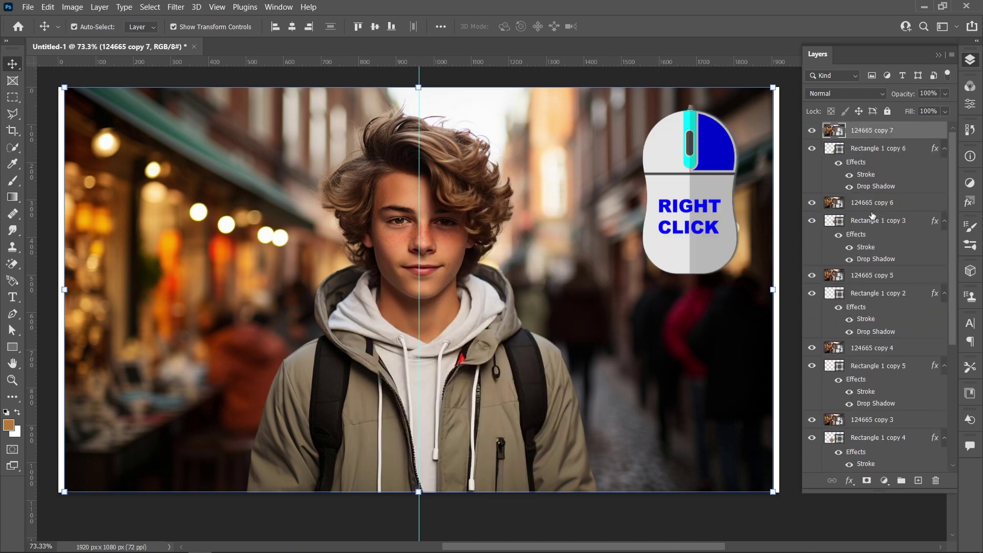
pyautogui.rightClick(905, 133)
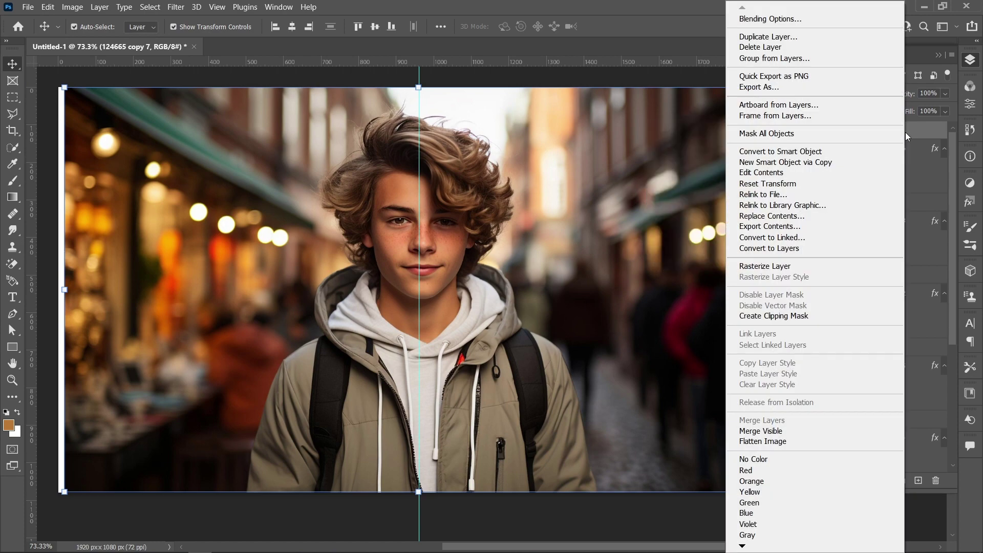
pyautogui.click(811, 315)
pyautogui.click(913, 204)
pyautogui.rightClick(910, 204)
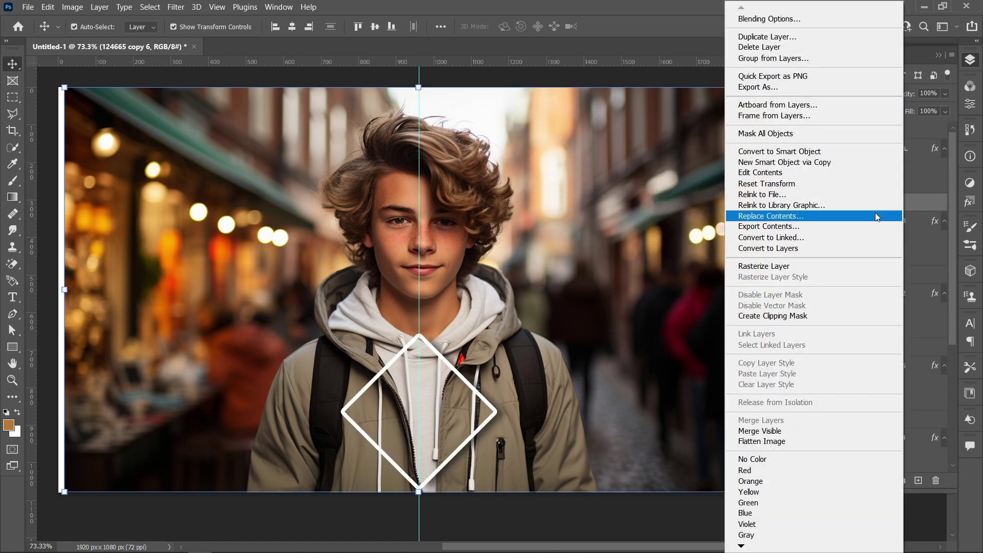
pyautogui.click(817, 315)
pyautogui.click(875, 279)
pyautogui.rightClick(877, 286)
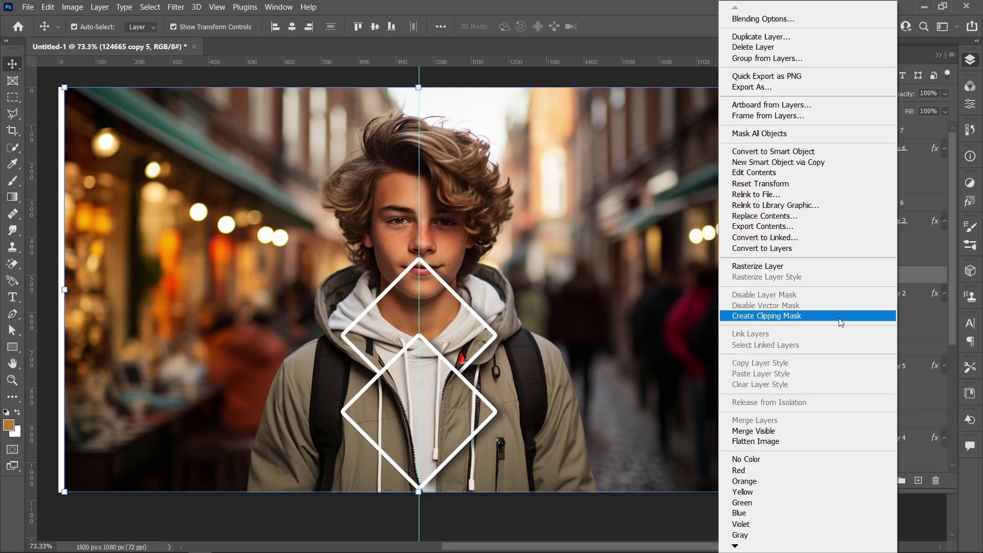
pyautogui.click(839, 323)
pyautogui.scroll(-4, 900, 210)
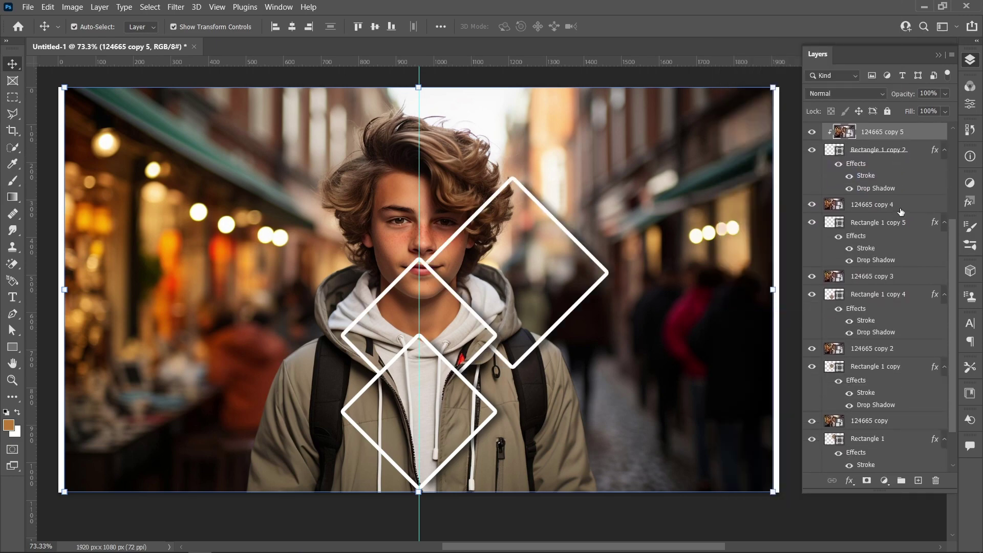
# Clip 124665 copy 4, copy 3, copy 2 and copy to their diamonds.
pyautogui.click(900, 204)
pyautogui.rightClick(917, 205)
pyautogui.click(849, 317)
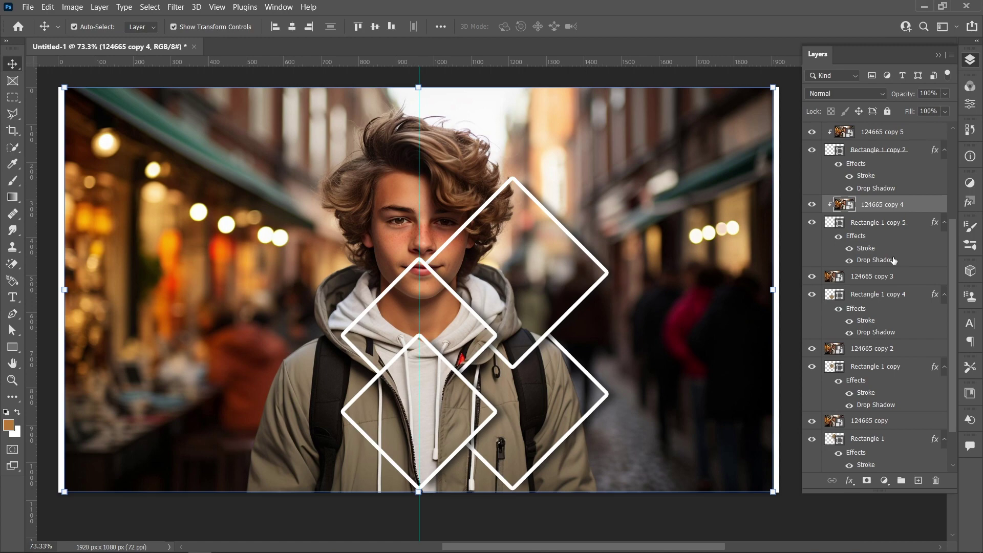
pyautogui.click(908, 277)
pyautogui.rightClick(908, 277)
pyautogui.click(837, 311)
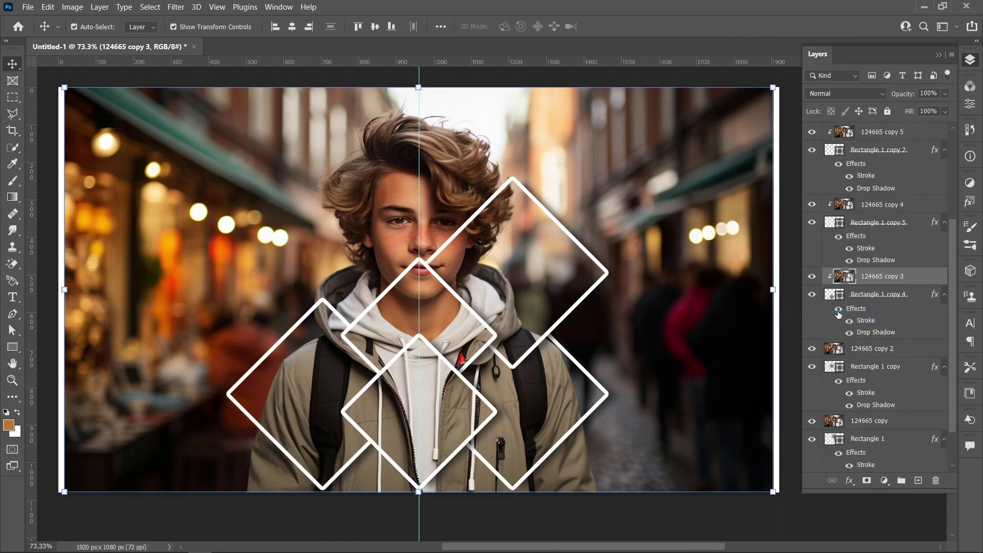
pyautogui.click(883, 346)
pyautogui.scroll(-2, 883, 346)
pyautogui.rightClick(906, 301)
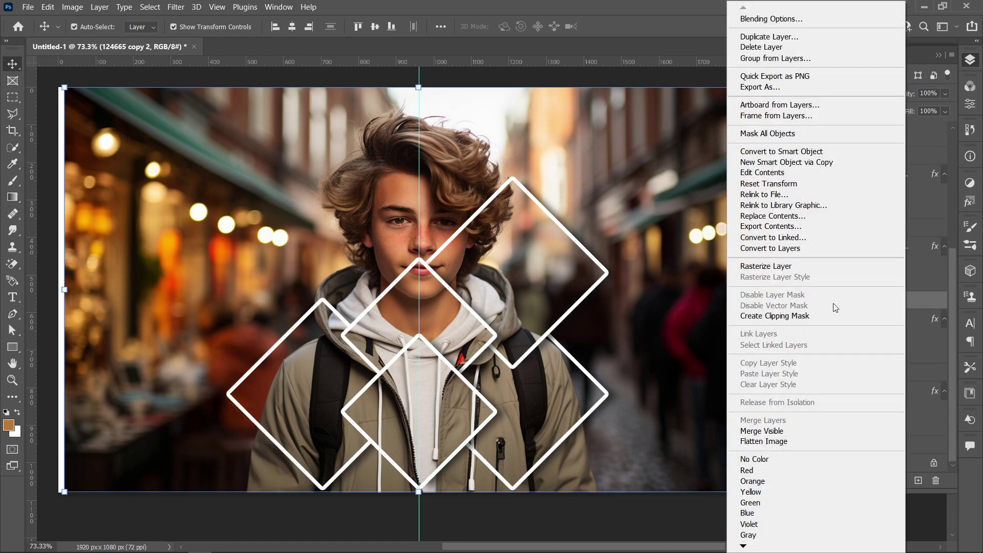
pyautogui.click(837, 315)
pyautogui.click(893, 373)
pyautogui.rightClick(895, 372)
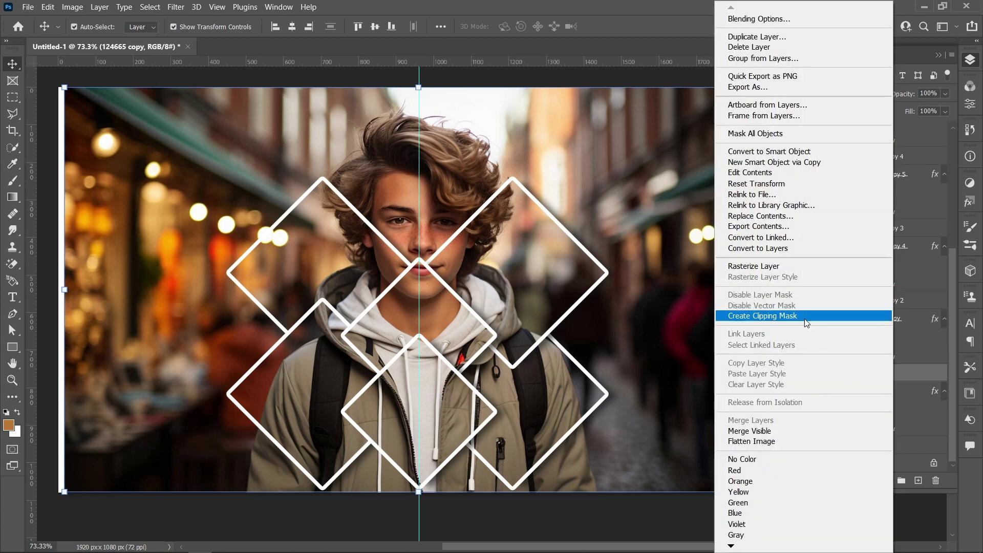
pyautogui.click(804, 317)
# Choose the wood flooring background image to place as an embedded layer.
pyautogui.click(696, 137)
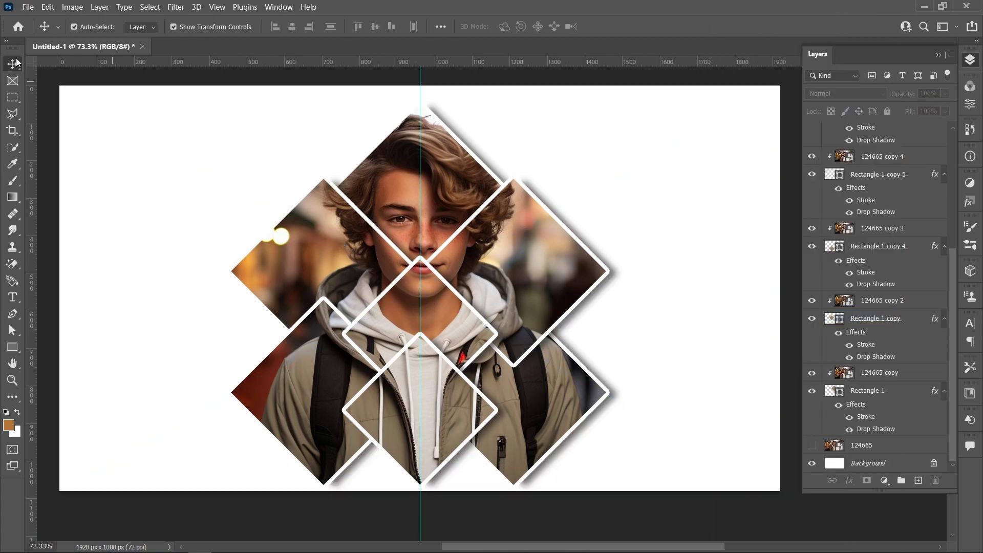
pyautogui.click(28, 7)
pyautogui.click(55, 261)
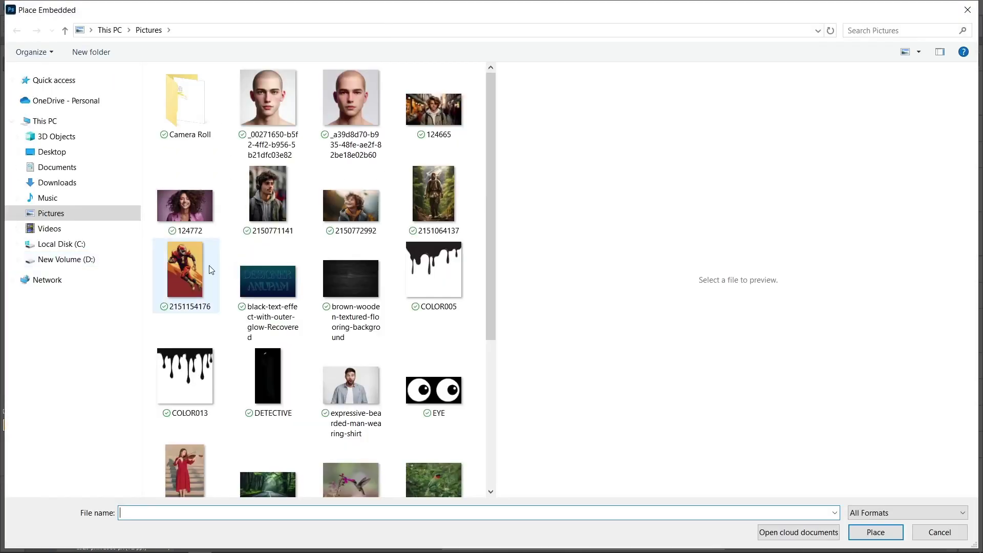
pyautogui.click(341, 276)
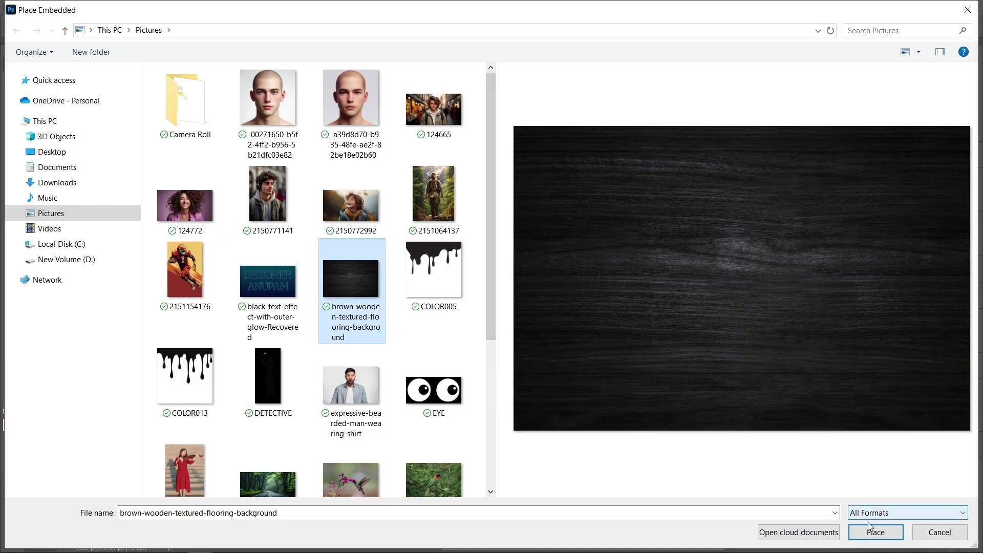
# Place the wood image and stretch its left and right edges to the canvas edges.
pyautogui.click(870, 526)
pyautogui.moveTo(724, 289); pyautogui.dragTo(779, 288)
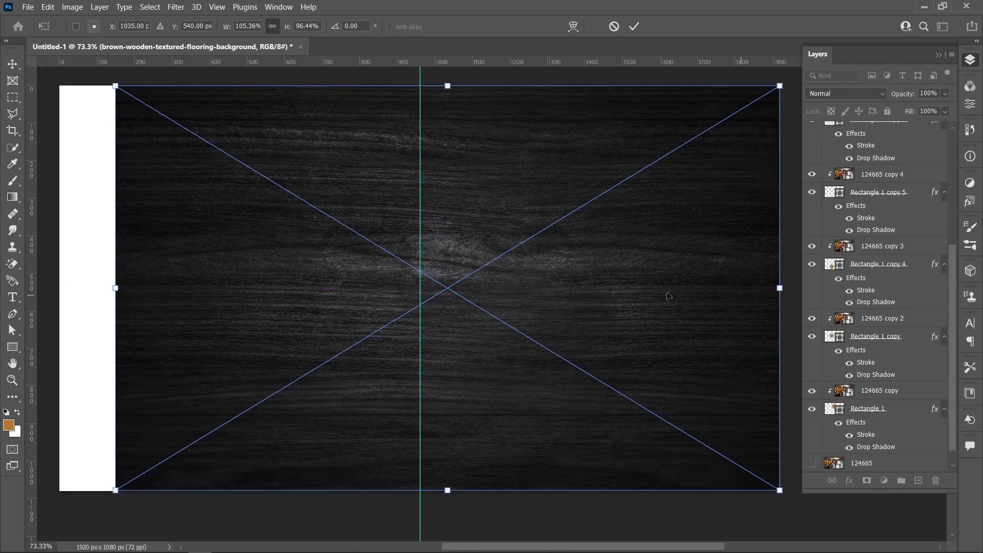
pyautogui.moveTo(115, 289); pyautogui.dragTo(59, 290)
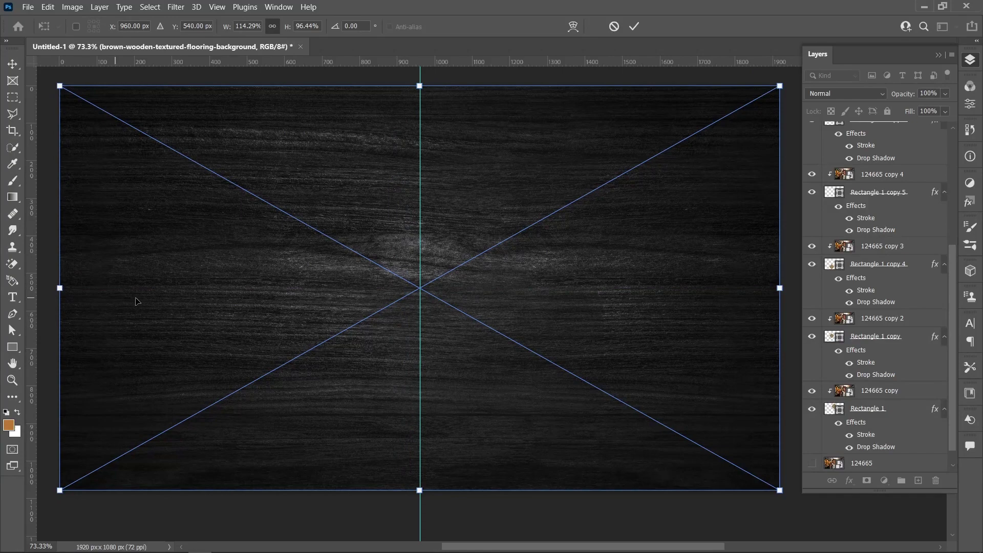
pyautogui.click(633, 26)
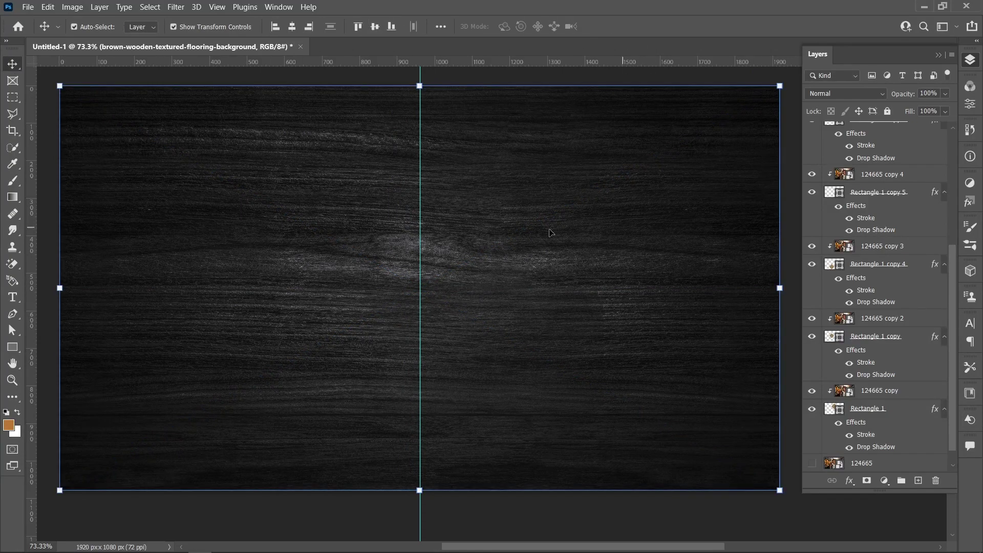
pyautogui.scroll(5, 881, 192)
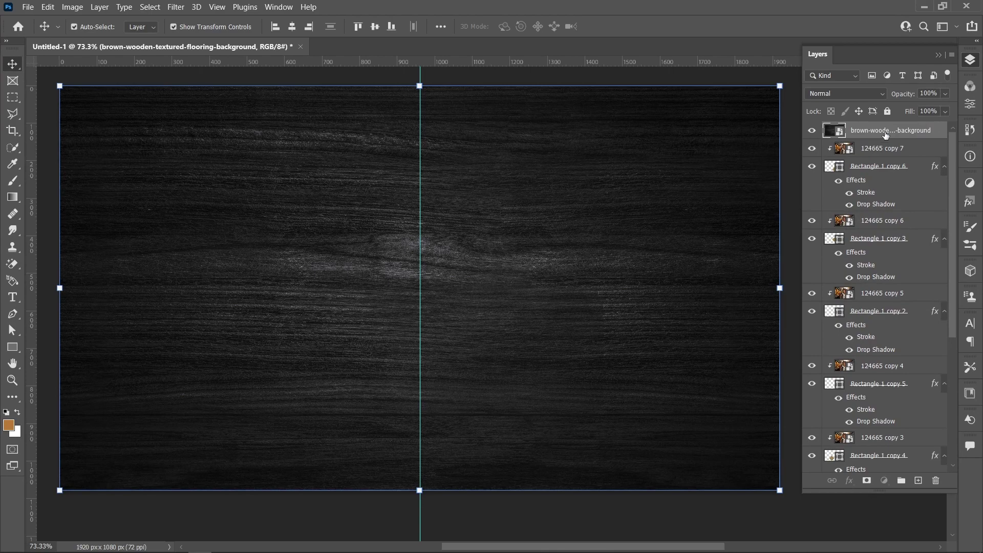
# Move the wood layer down to sit just above 124665, beneath the diamond collage.
pyautogui.moveTo(885, 134); pyautogui.dragTo(894, 486)
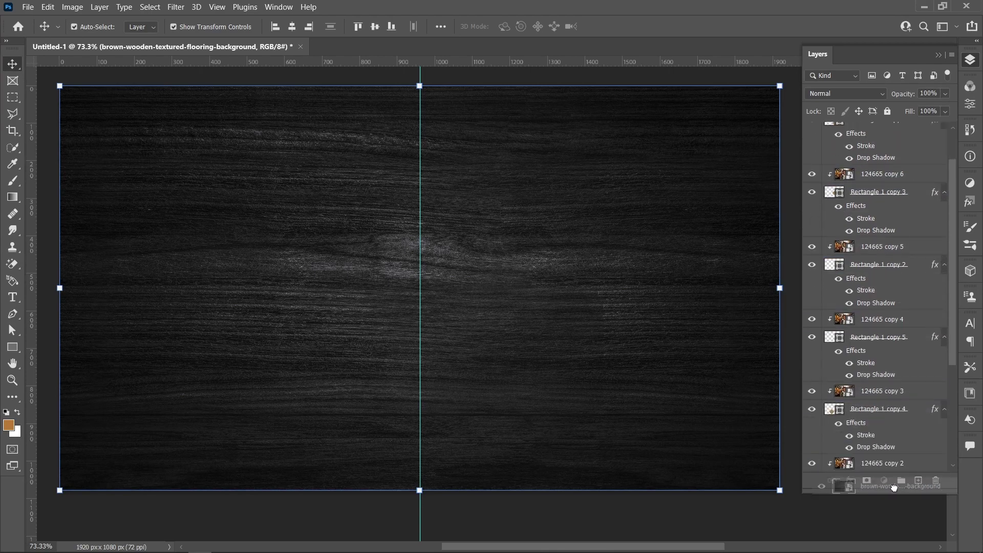
pyautogui.moveTo(893, 486); pyautogui.dragTo(875, 443)
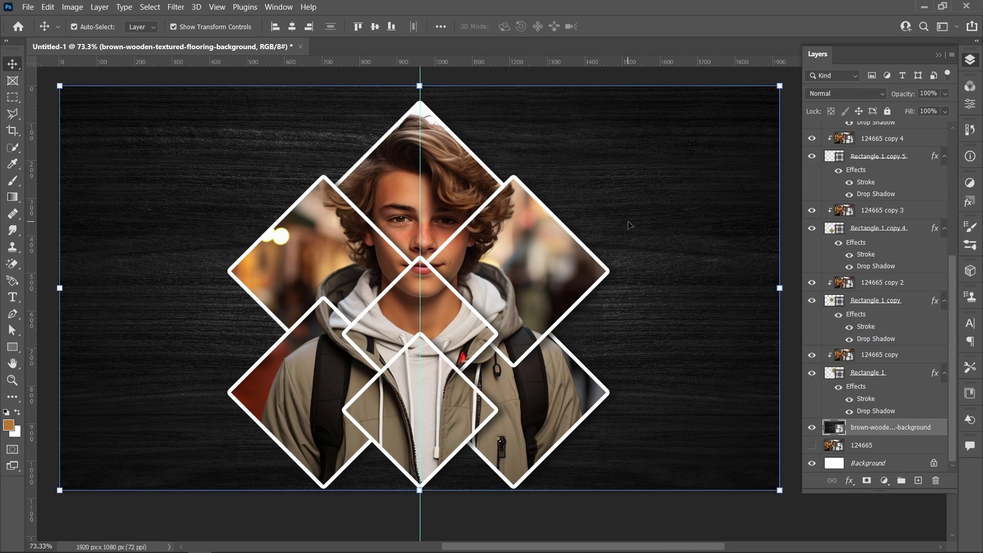
pyautogui.click(610, 521)
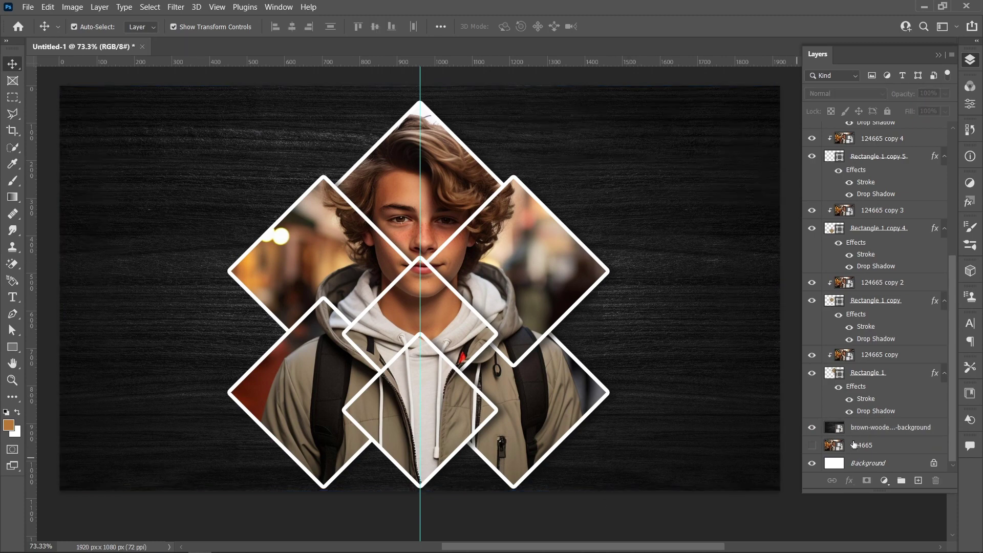
# Group Rectangle 1 through 124665 copy 7 into Group 1, nudge it up, remove the guide.
pyautogui.click(868, 373)
pyautogui.scroll(5, 897, 374)
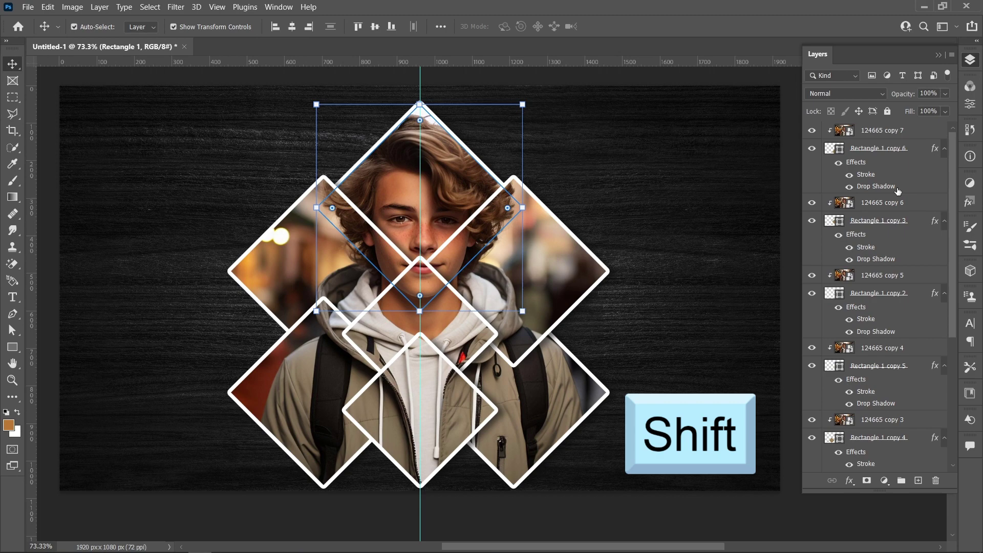
pyautogui.keyDown('shift'); pyautogui.click(902, 134); pyautogui.keyUp('shift')
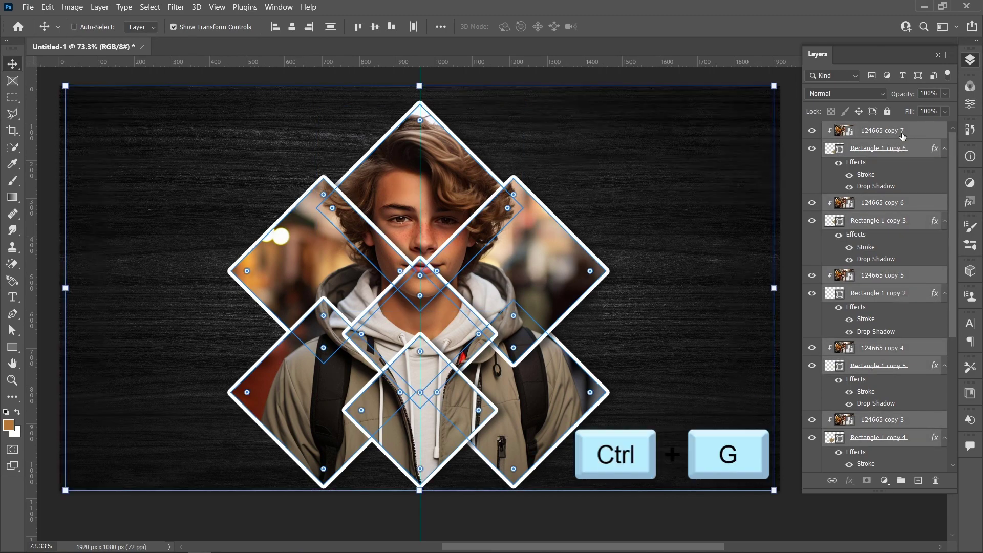
pyautogui.hotkey('ctrl', 'g')
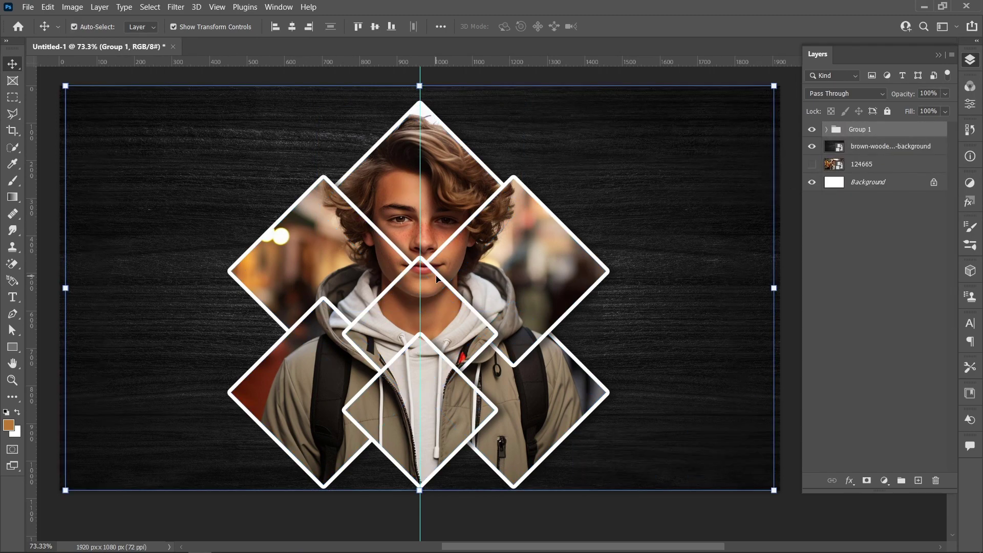
pyautogui.moveTo(437, 279); pyautogui.dragTo(435, 275)
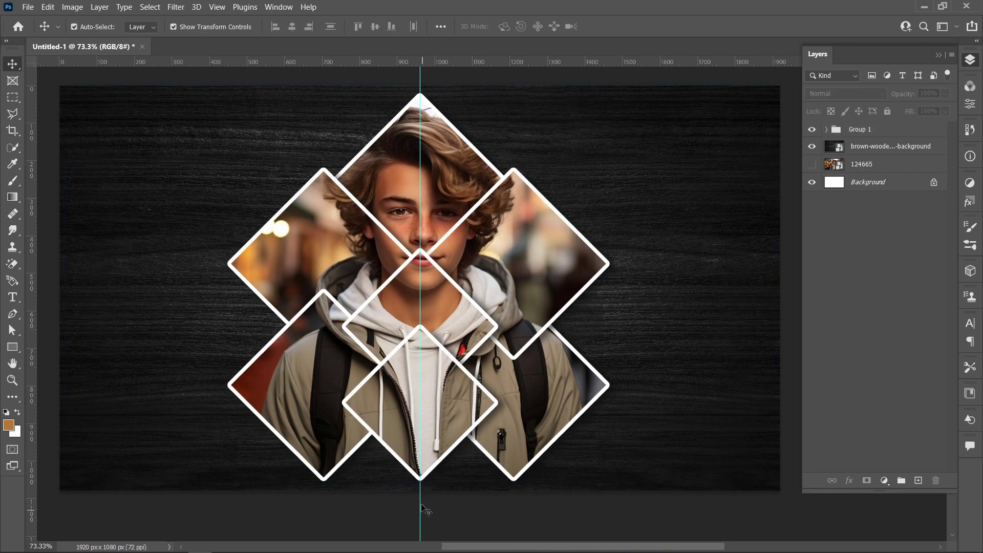
pyautogui.moveTo(284, 472); pyautogui.dragTo(48, 472)
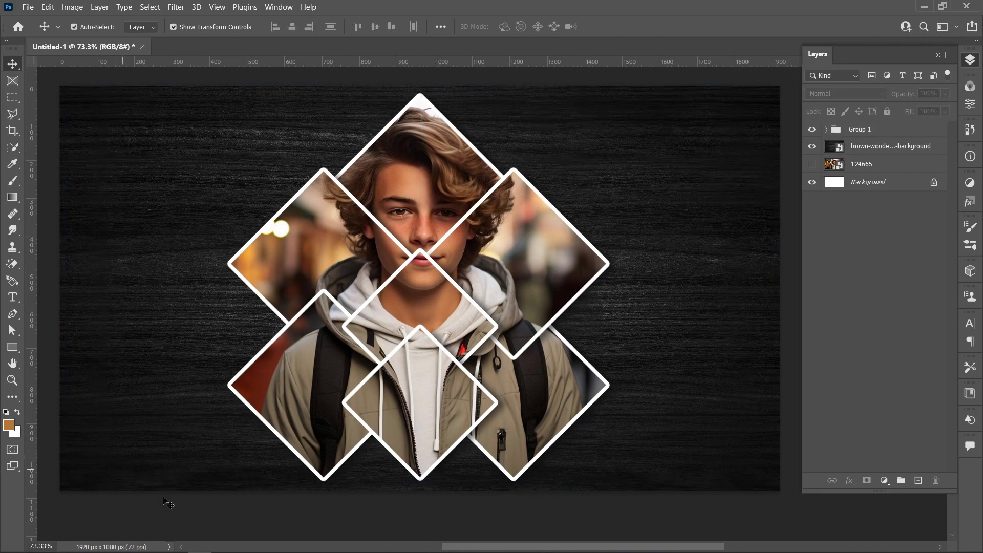